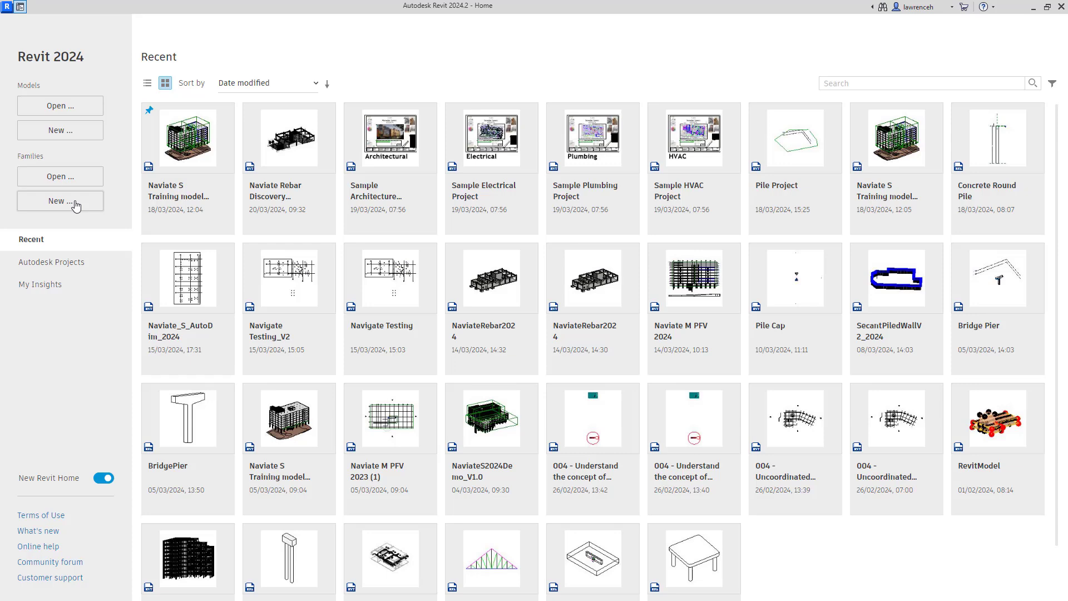
Create a new family from the Metric Structural Foundation.rft template.
click(76, 205)
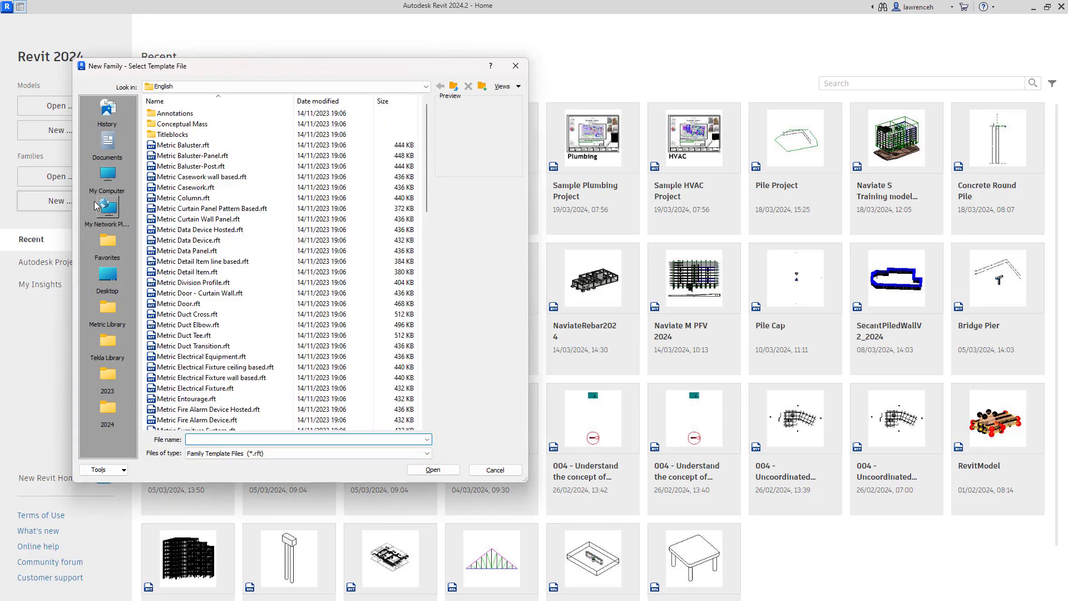
scroll(428, 204, down, 1)
drag(428, 205, 418, 382)
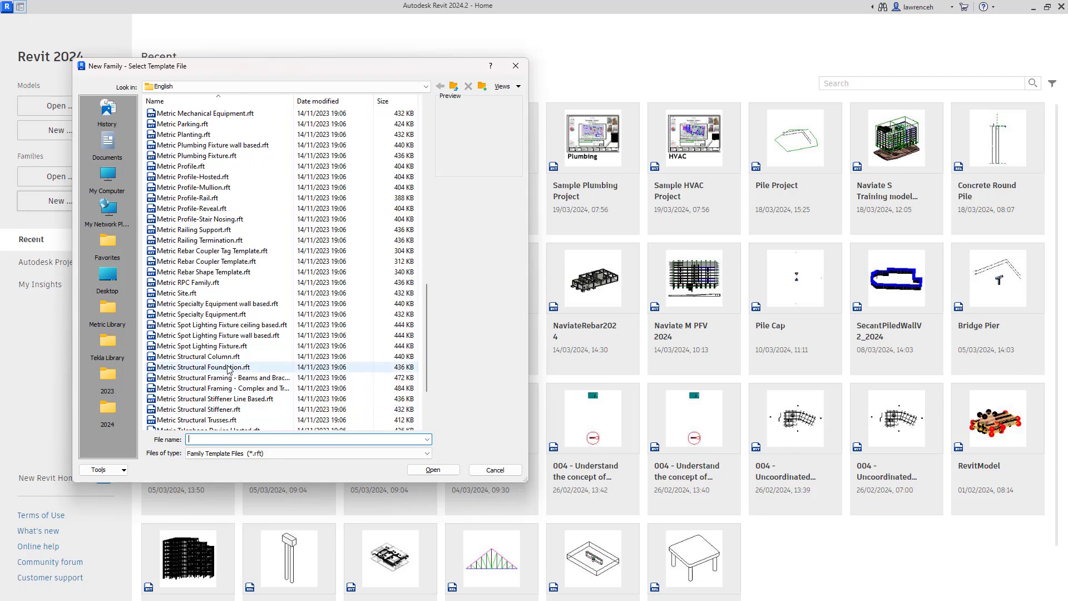
click(244, 367)
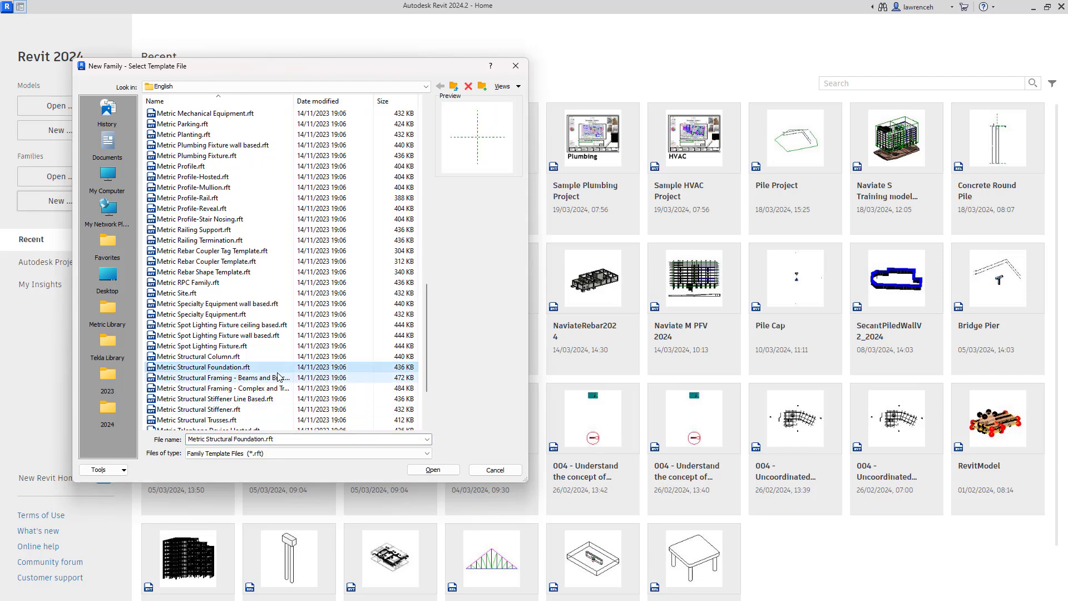
click(447, 471)
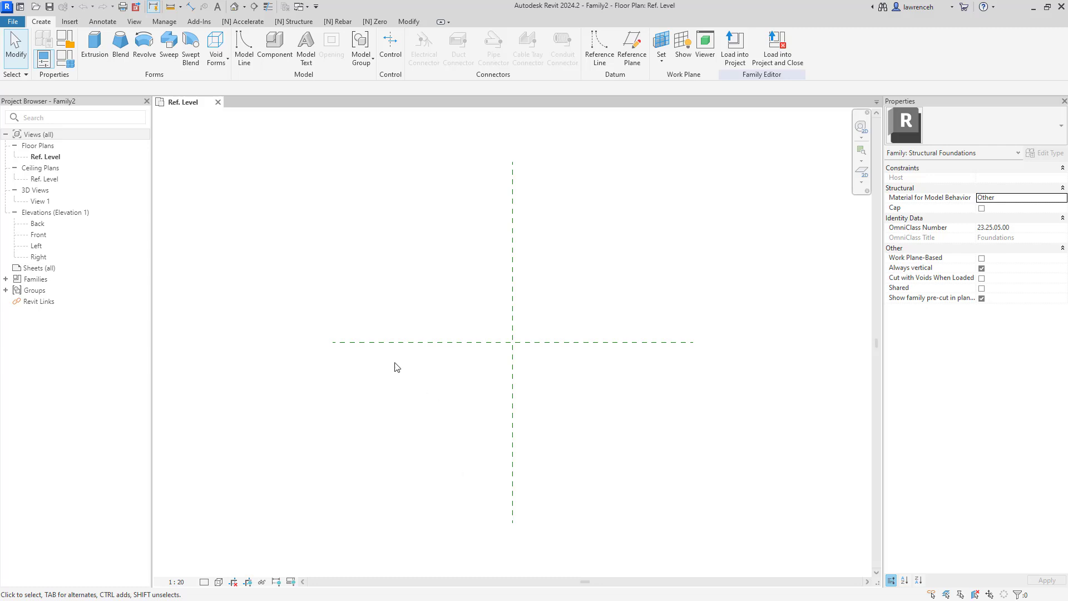
Set the family category to Structural Foundations, Work Plane-Based, with Concrete for model behaviour.
click(66, 47)
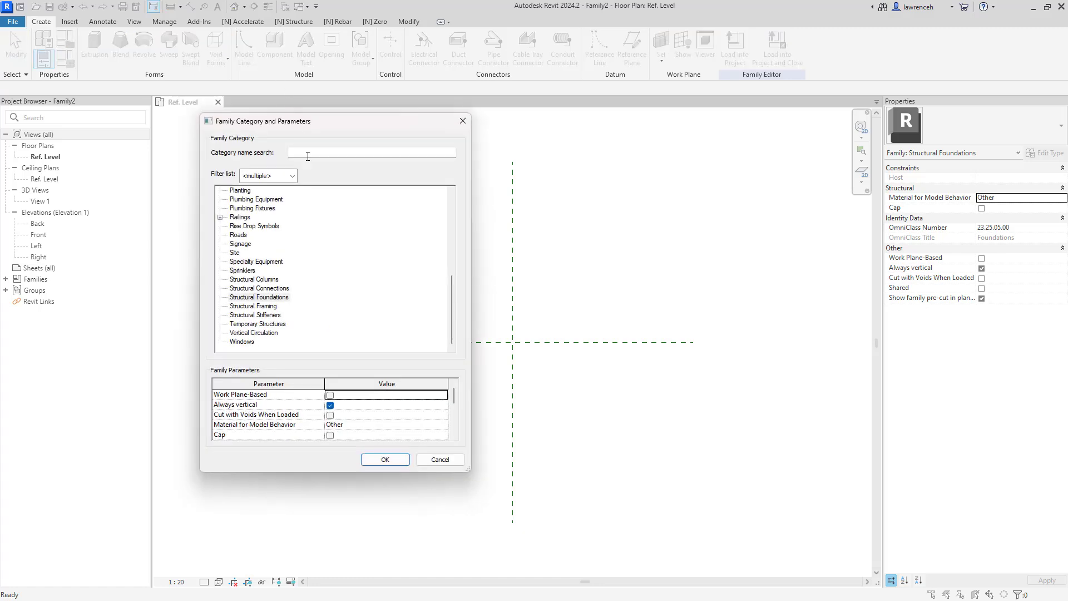
click(272, 297)
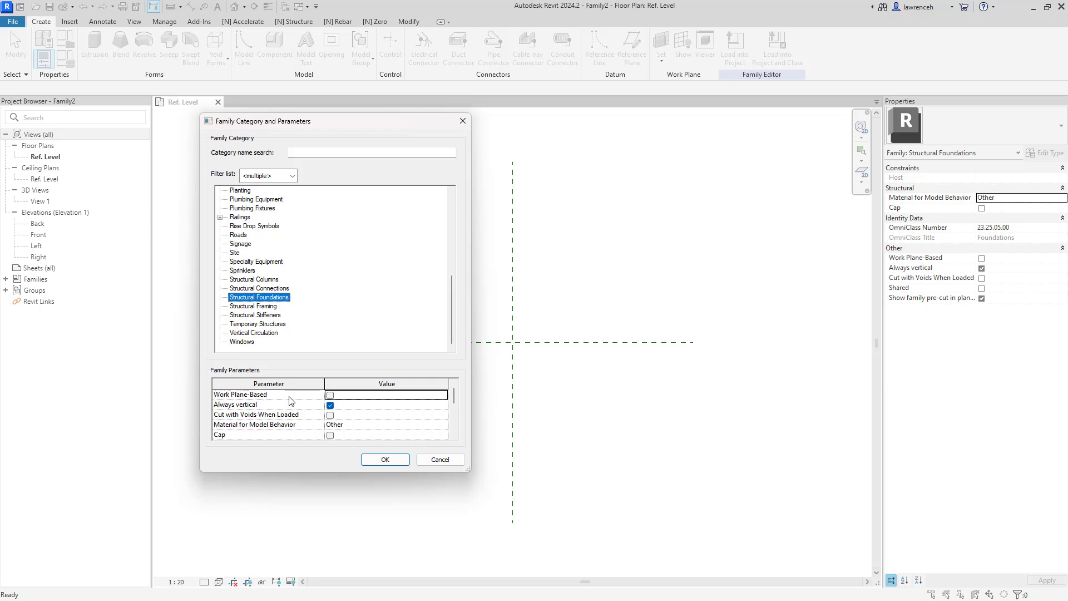
click(330, 395)
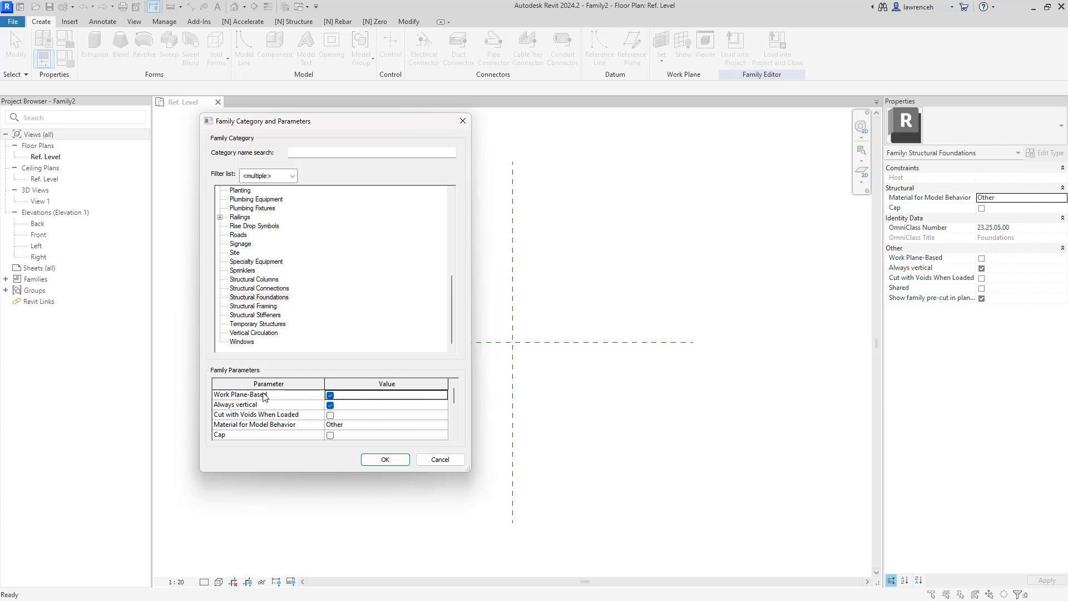
click(400, 427)
click(443, 425)
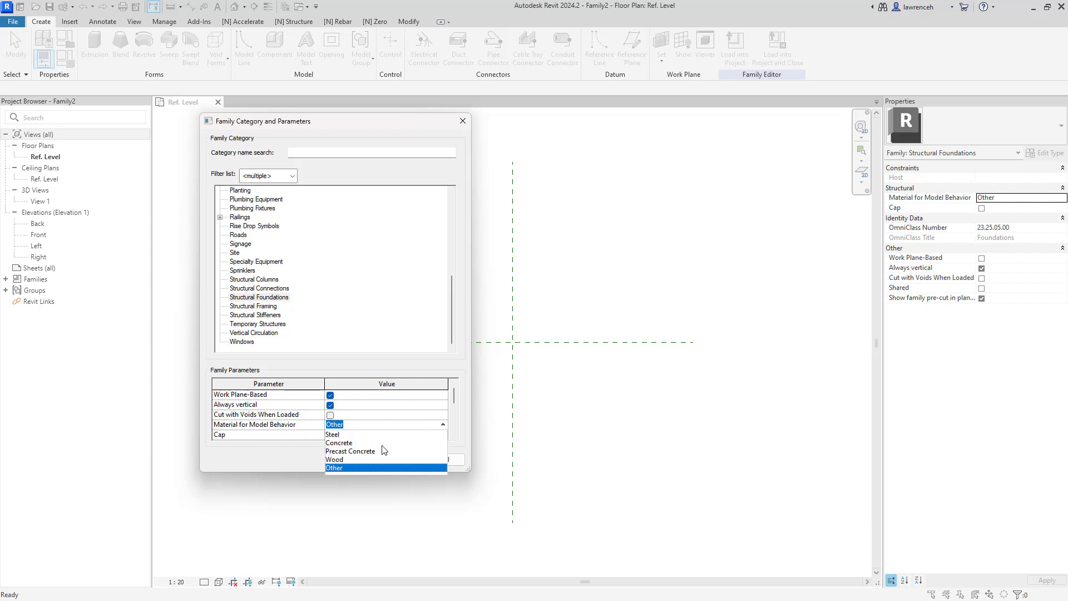
click(347, 445)
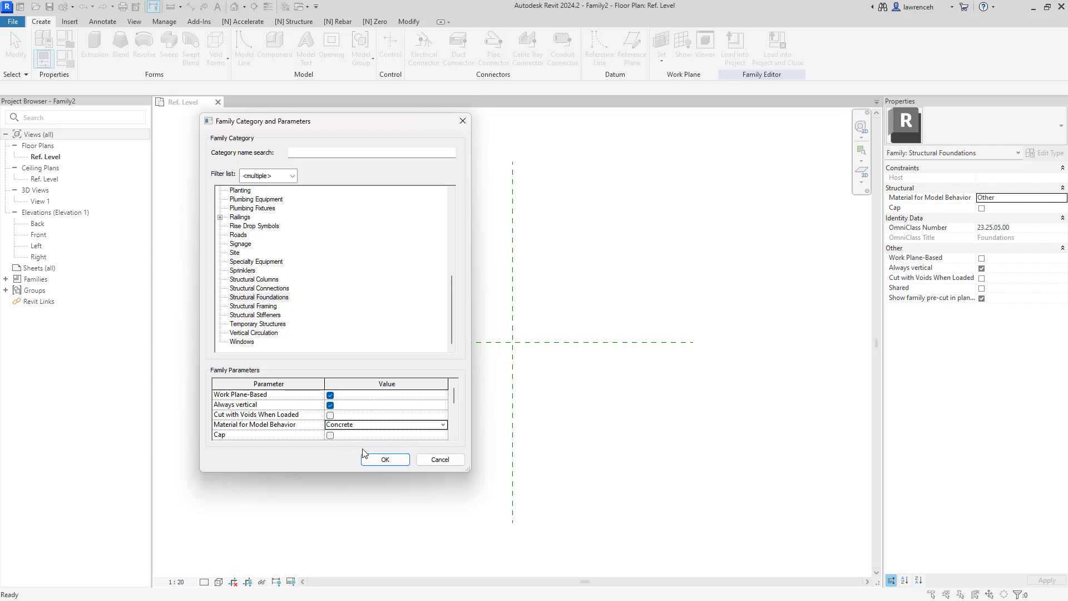
click(394, 465)
click(390, 460)
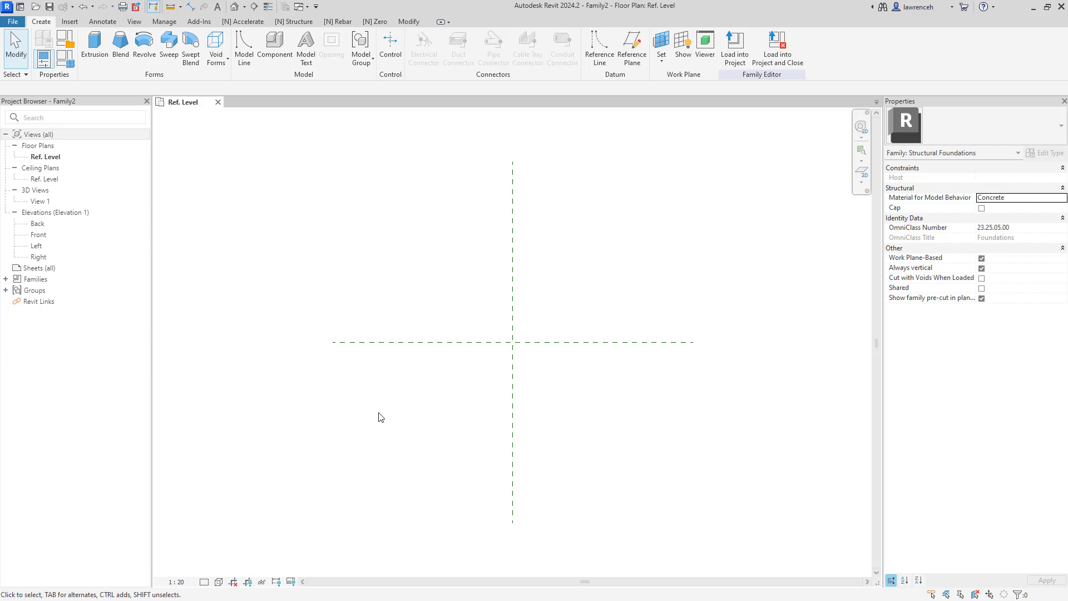
Sketch an extrusion circle centred on the reference-plane intersection with radius 250.
click(100, 56)
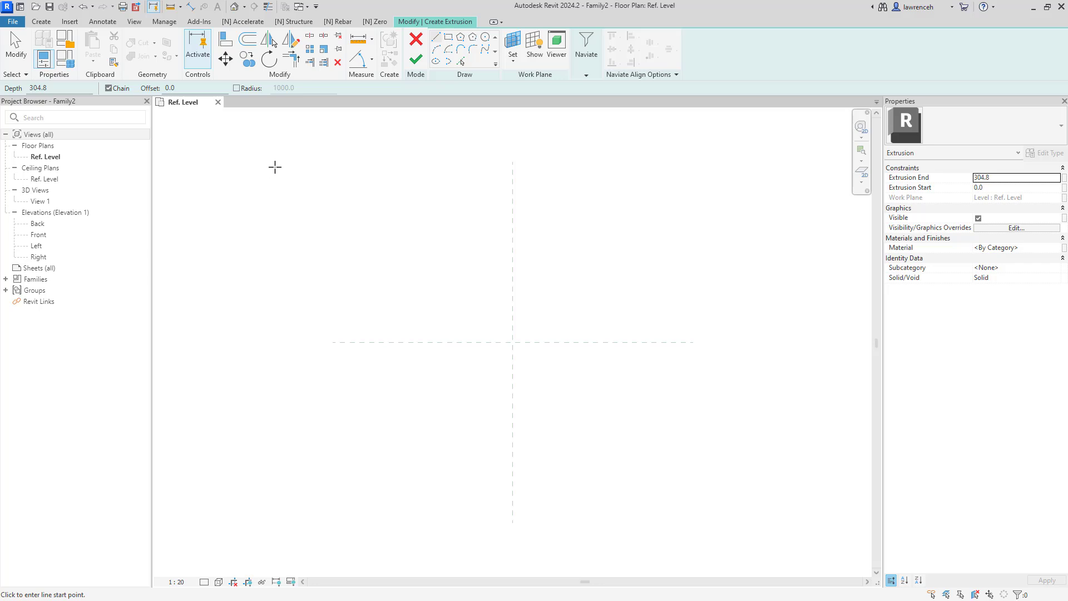
click(486, 36)
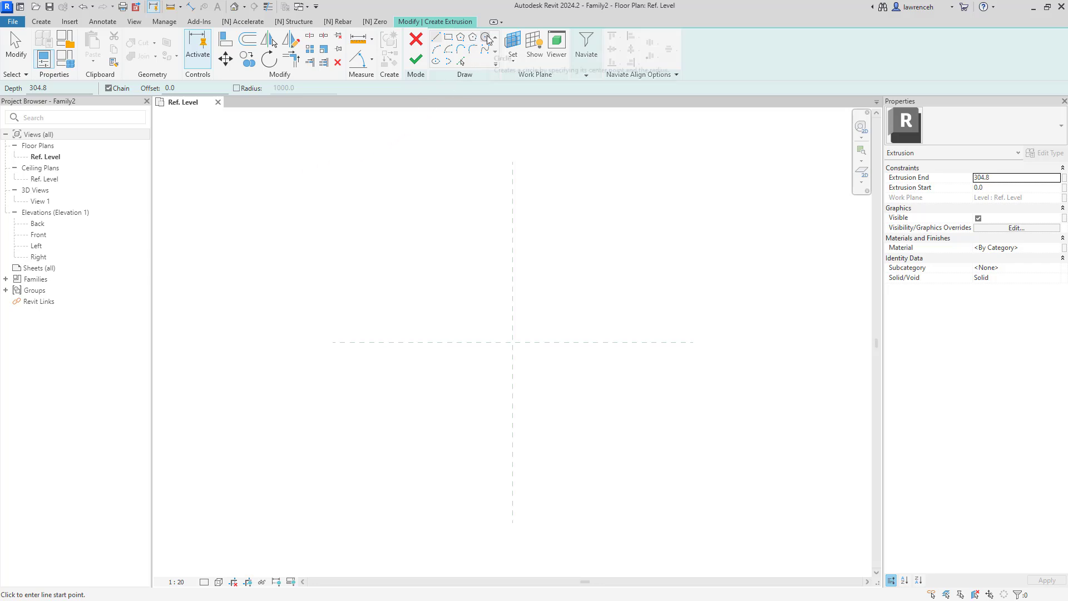
click(512, 342)
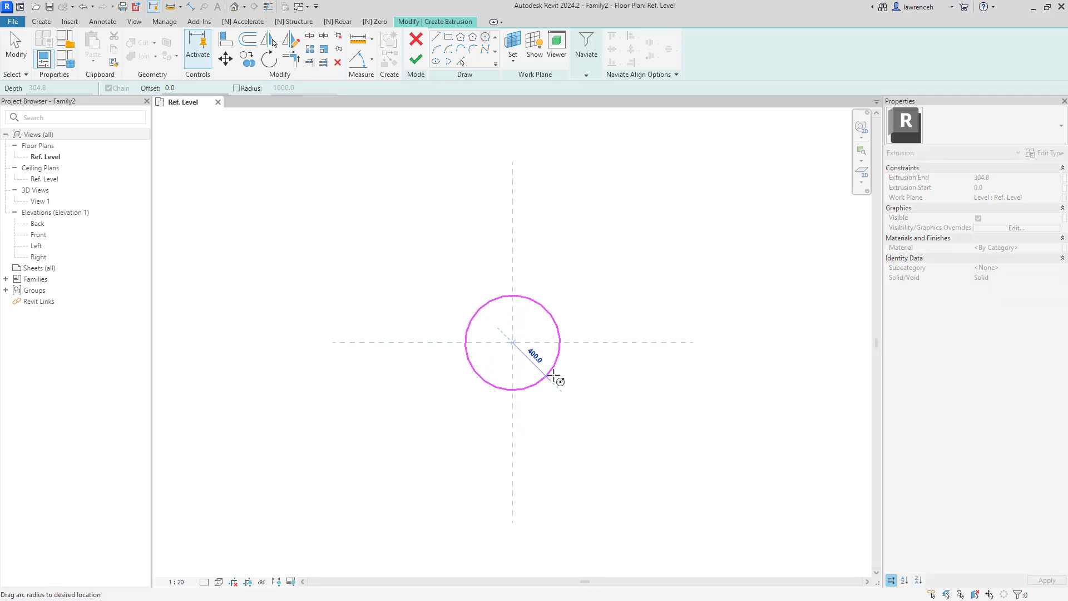
click(553, 381)
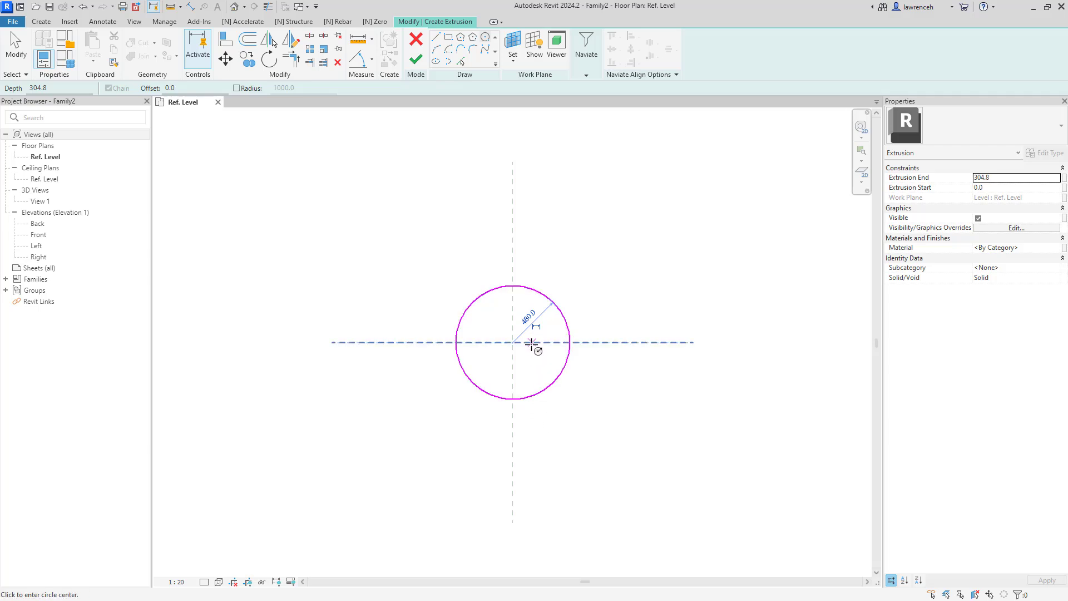
click(532, 315)
text(250)
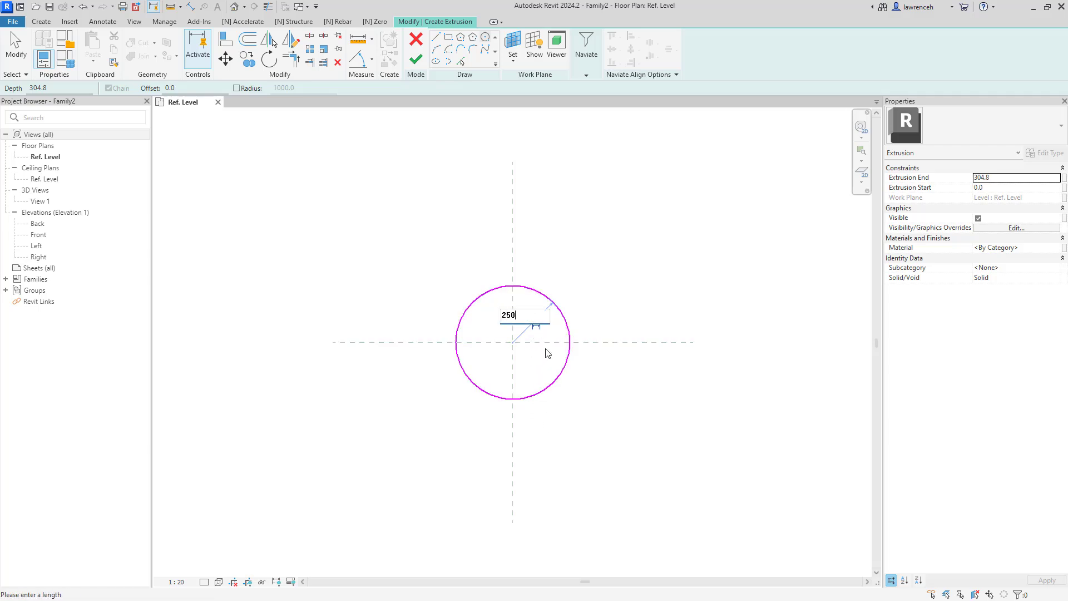
key(Return)
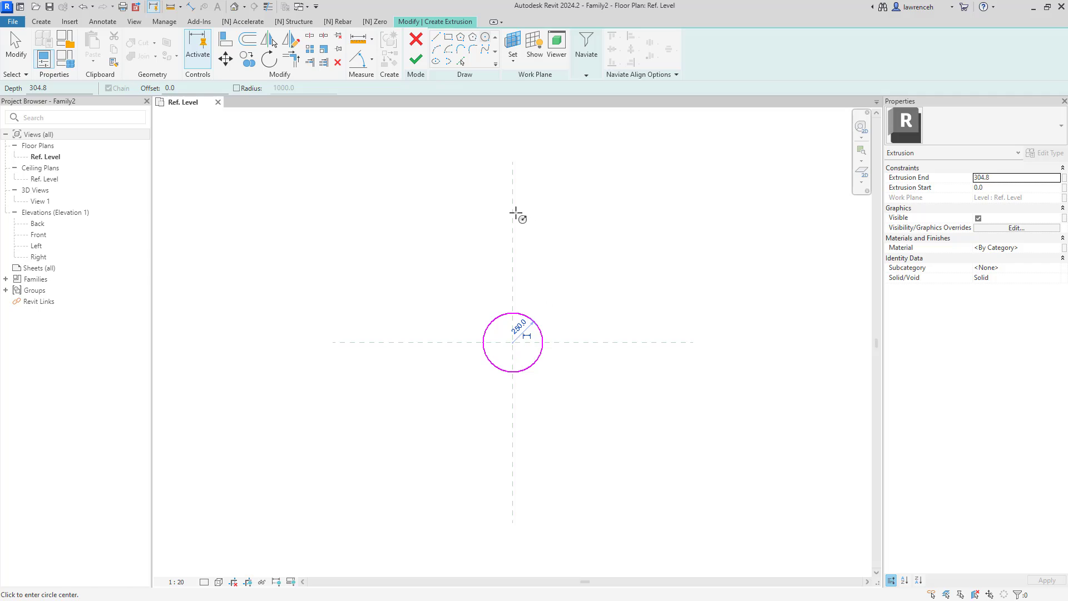
click(110, 24)
Place a diameter dimension on the sketched circle.
click(131, 45)
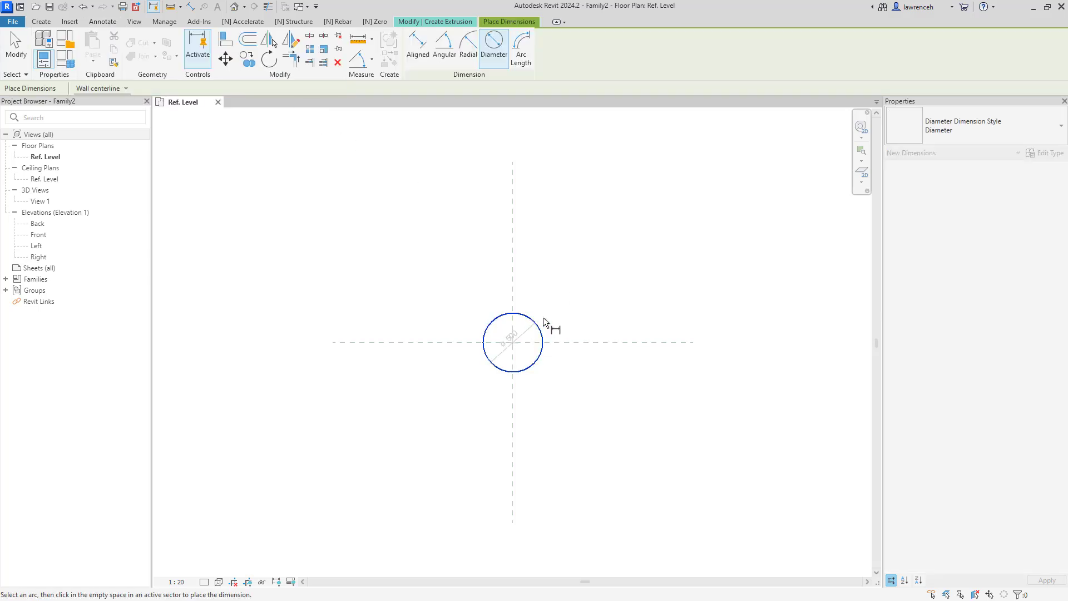
click(543, 319)
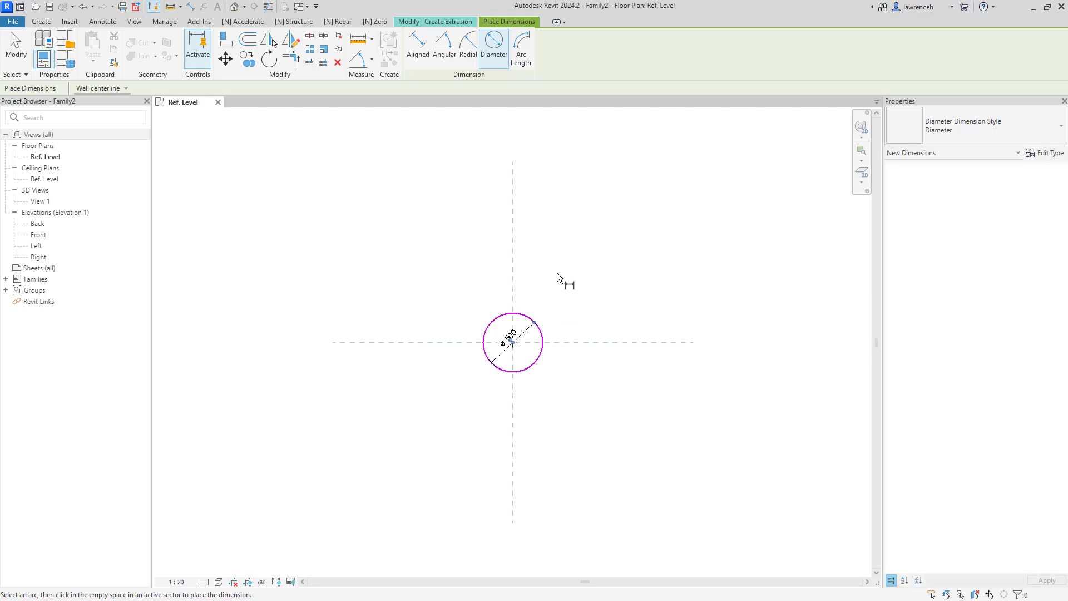
right_click(558, 277)
click(588, 291)
scroll(528, 336, up, 4)
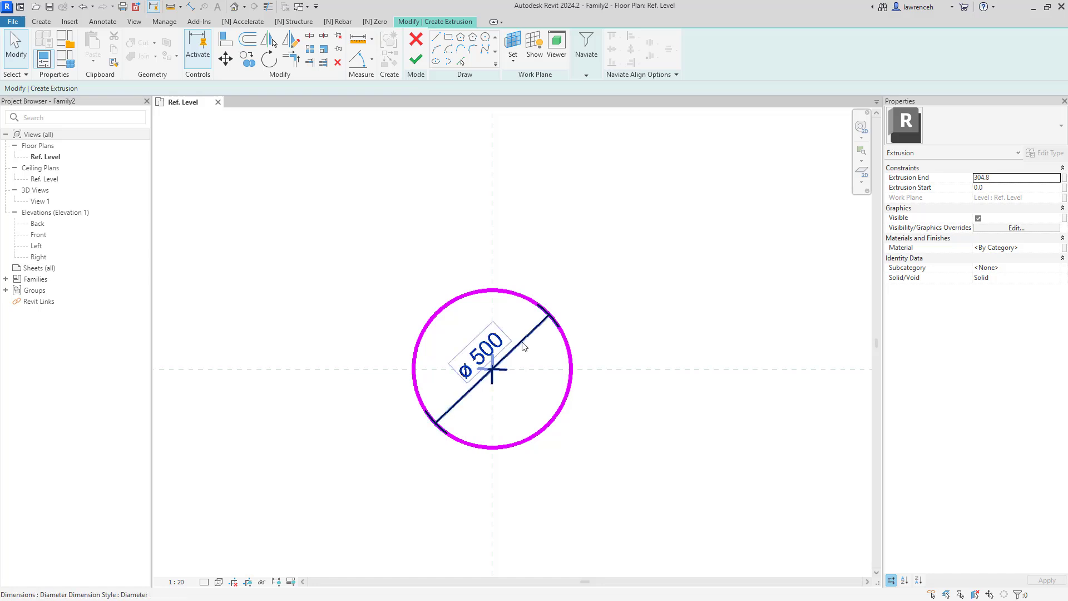
click(523, 346)
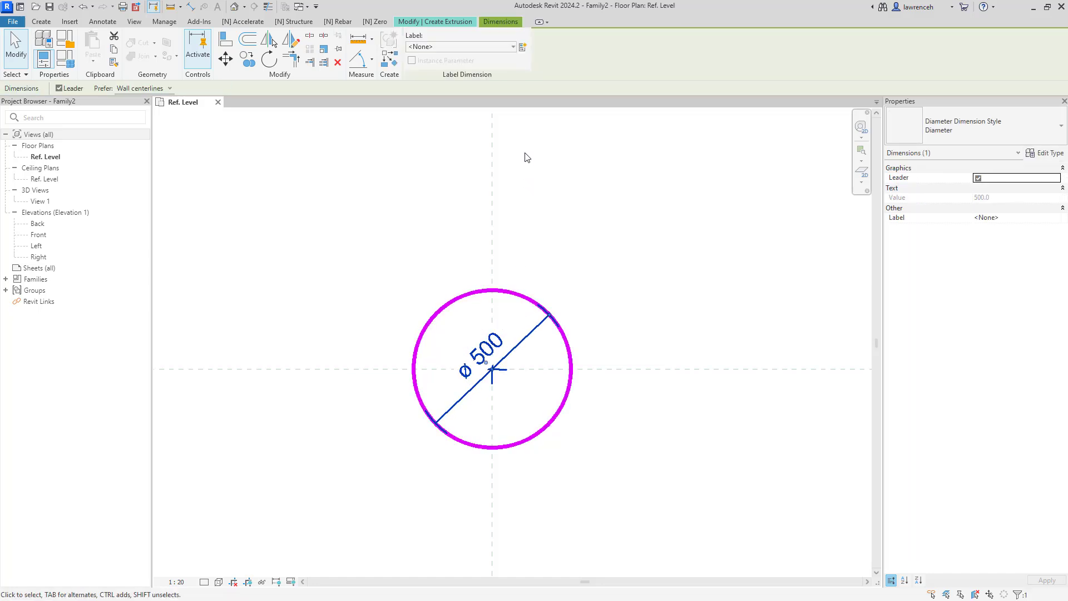
Label the diameter dimension with a new type parameter named Pile Diameter.
click(523, 48)
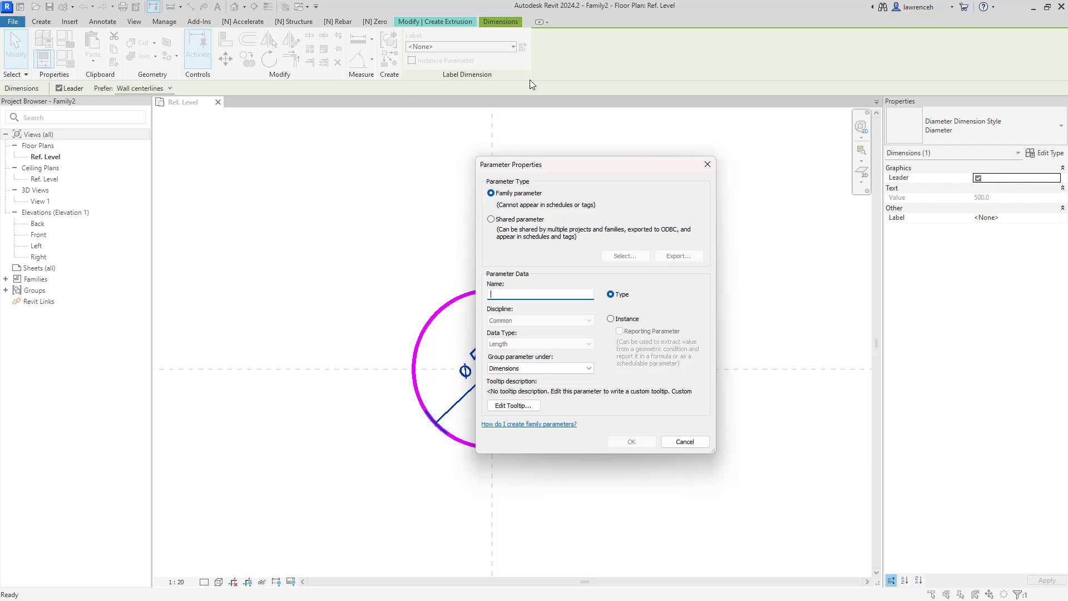
text(Pile Diameter)
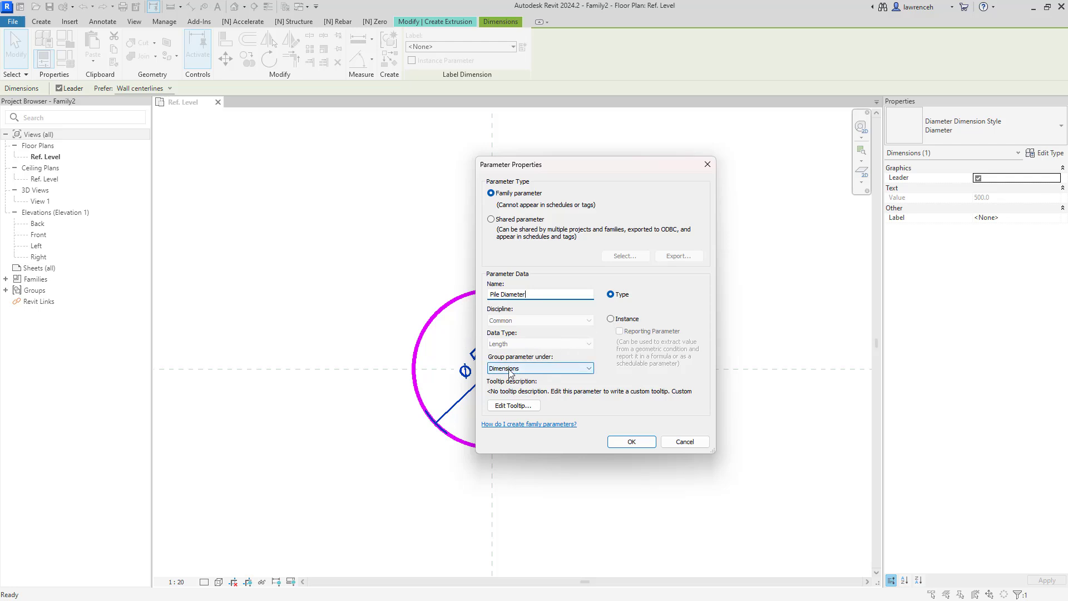
click(632, 442)
click(648, 434)
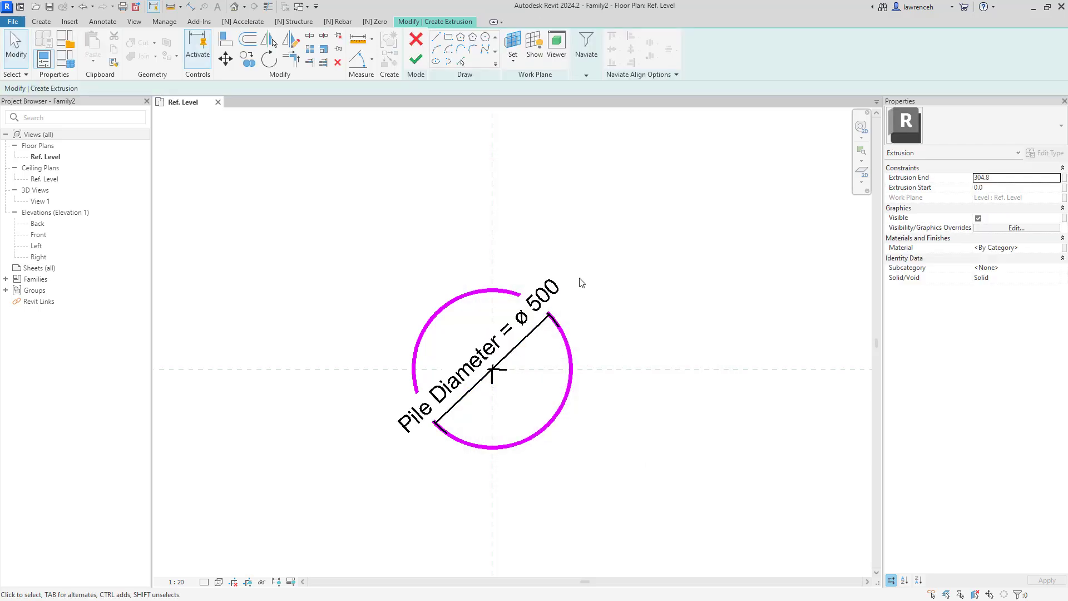
Finish the extrusion and show the pile in the Front elevation view.
click(414, 60)
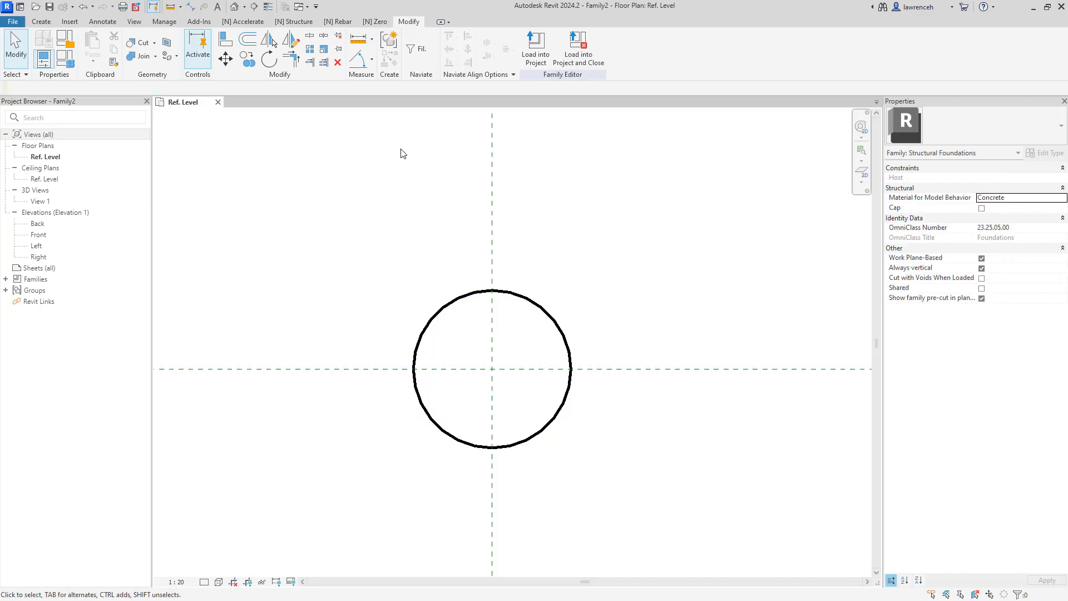
click(43, 238)
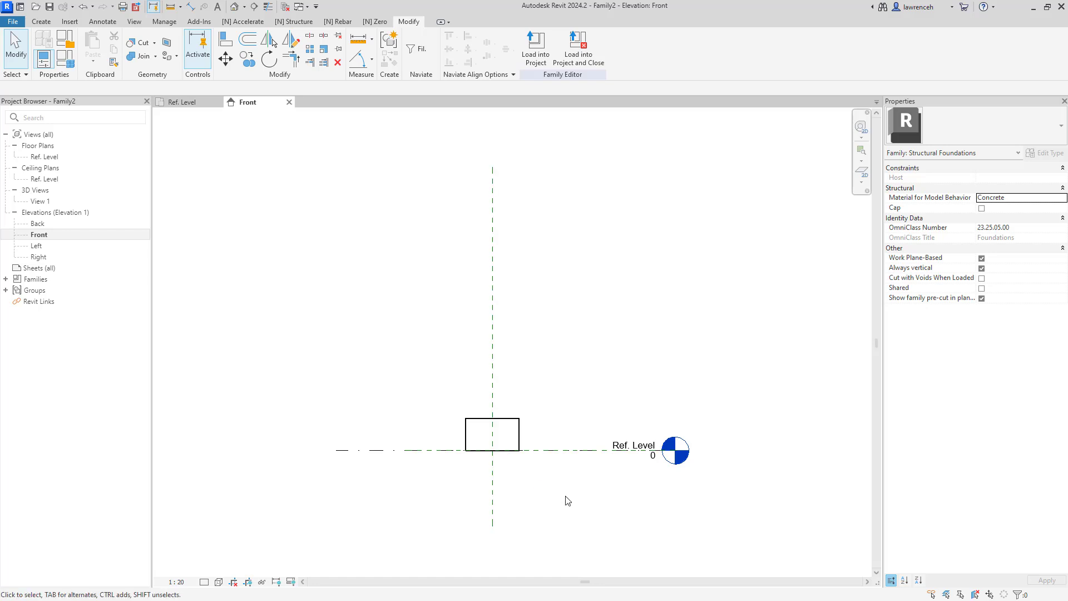
middle_drag(575, 505, 586, 362)
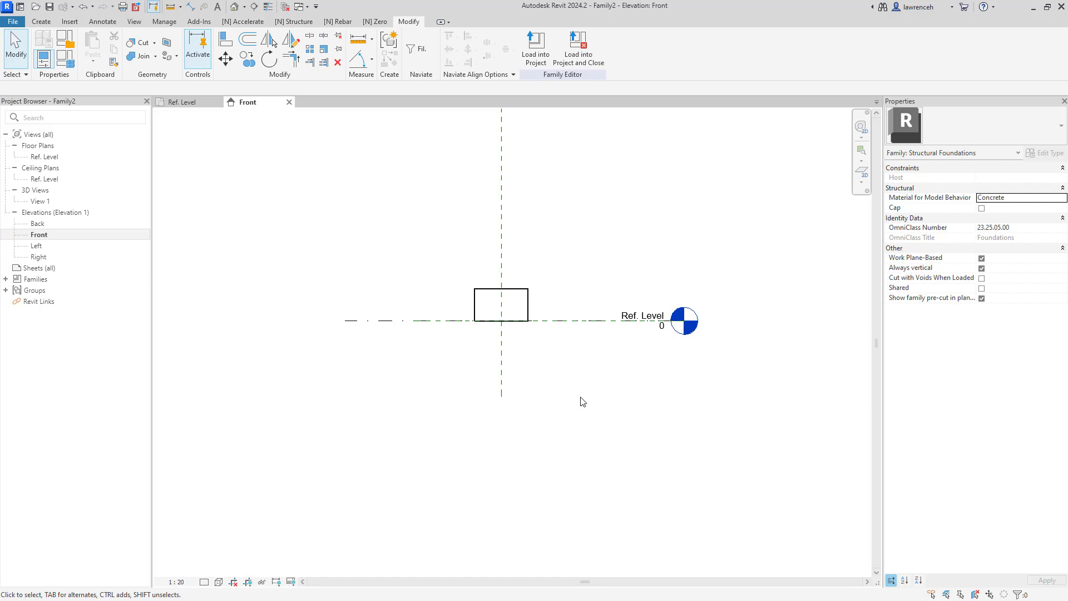
middle_drag(603, 386, 601, 339)
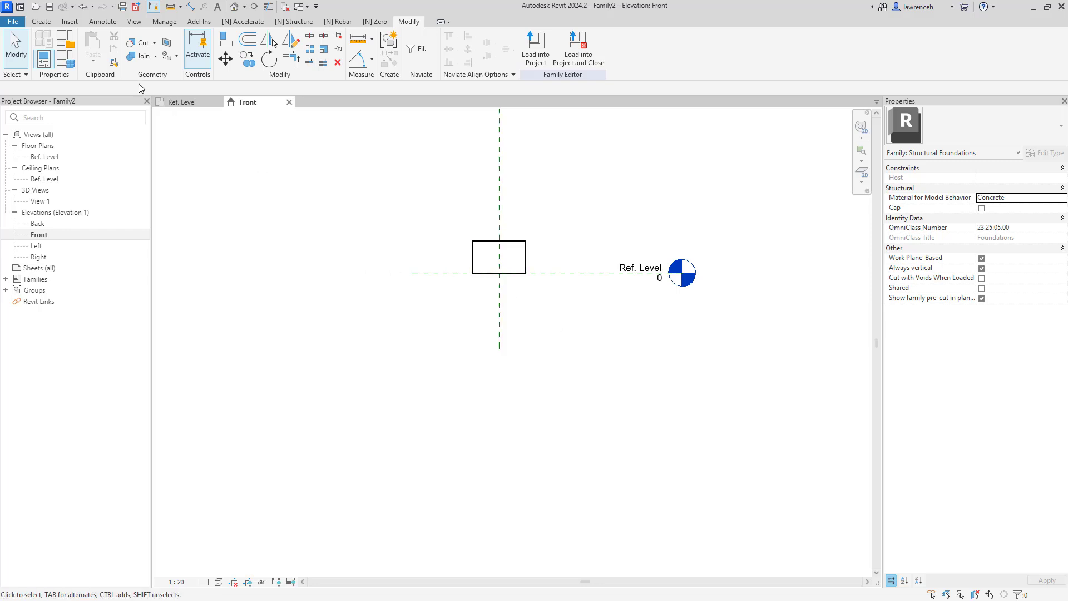
click(41, 22)
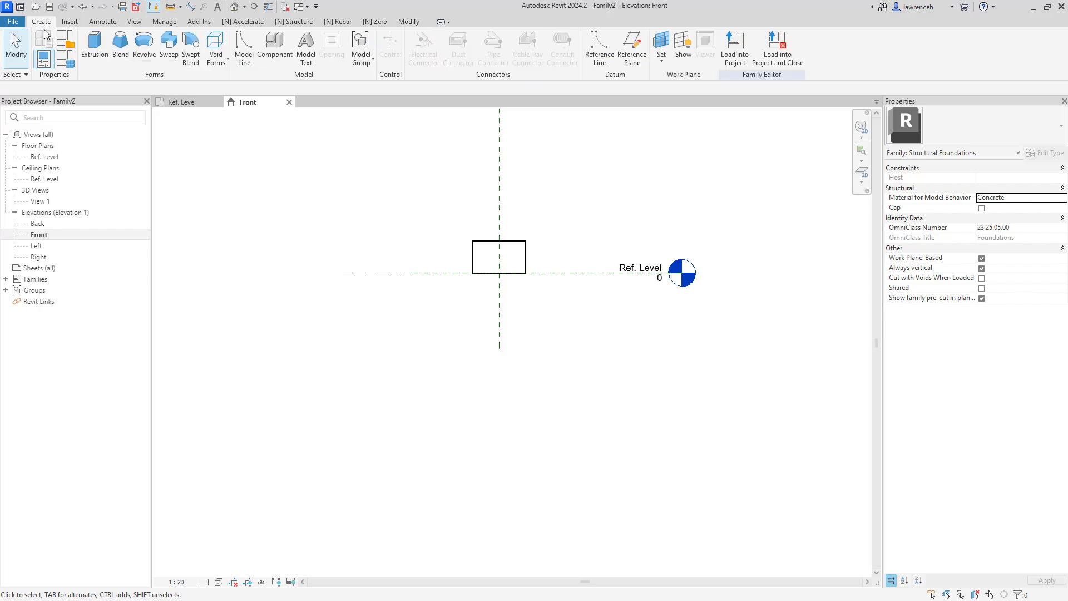
Draw two horizontal reference planes, one just above Ref. Level and one 4800 below.
click(634, 59)
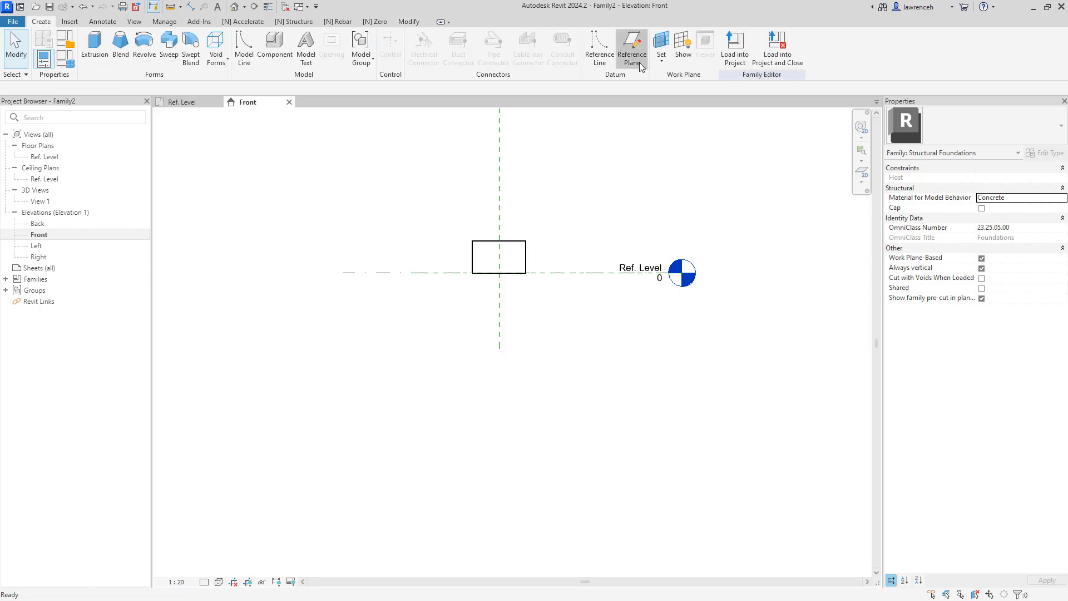
click(339, 223)
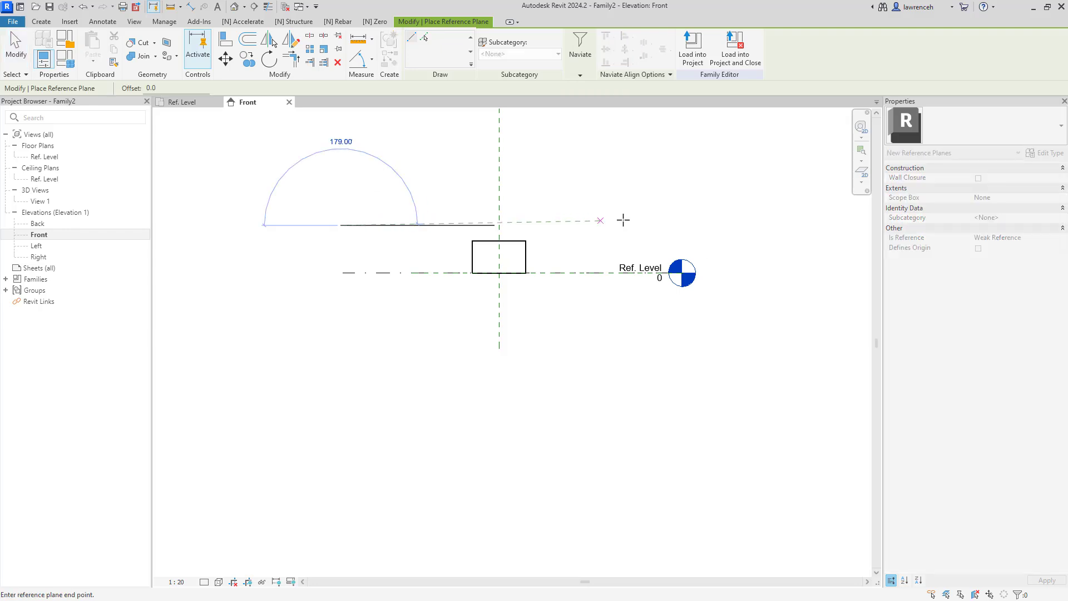
click(675, 224)
scroll(662, 211, down, 2)
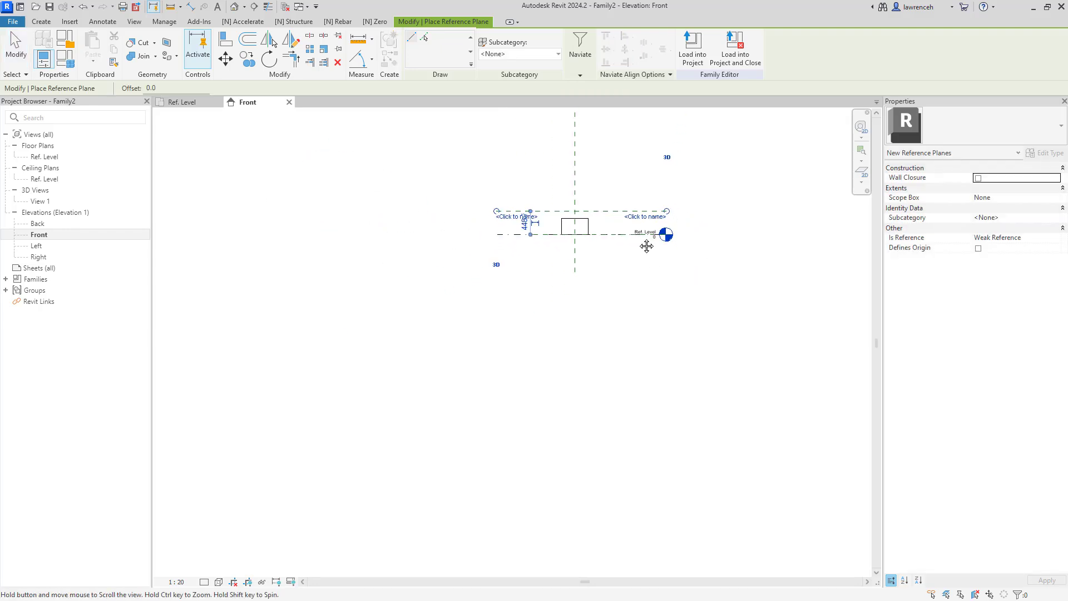
click(477, 444)
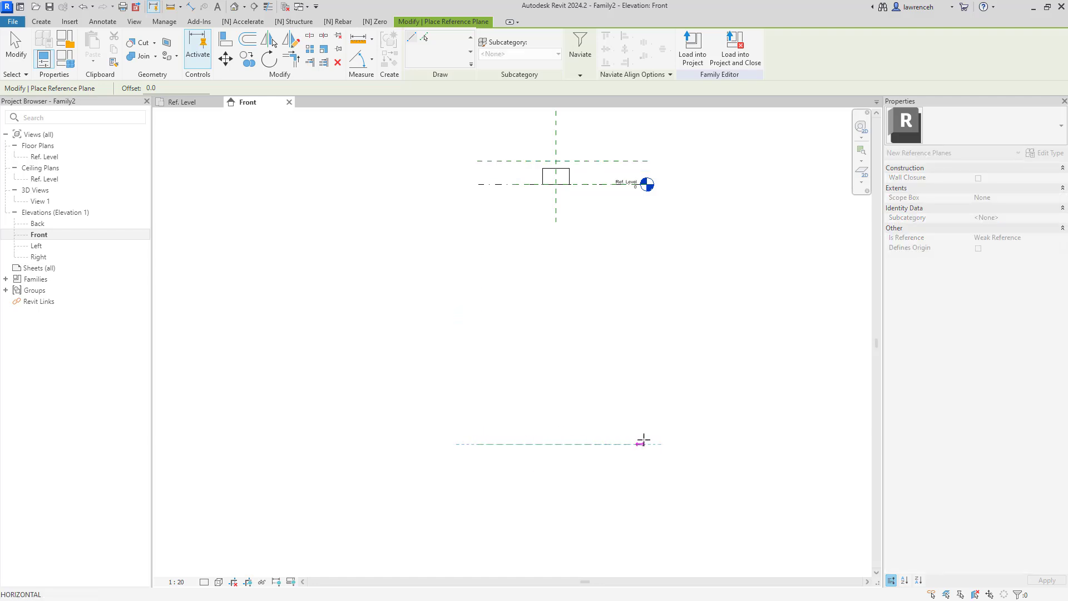
click(663, 443)
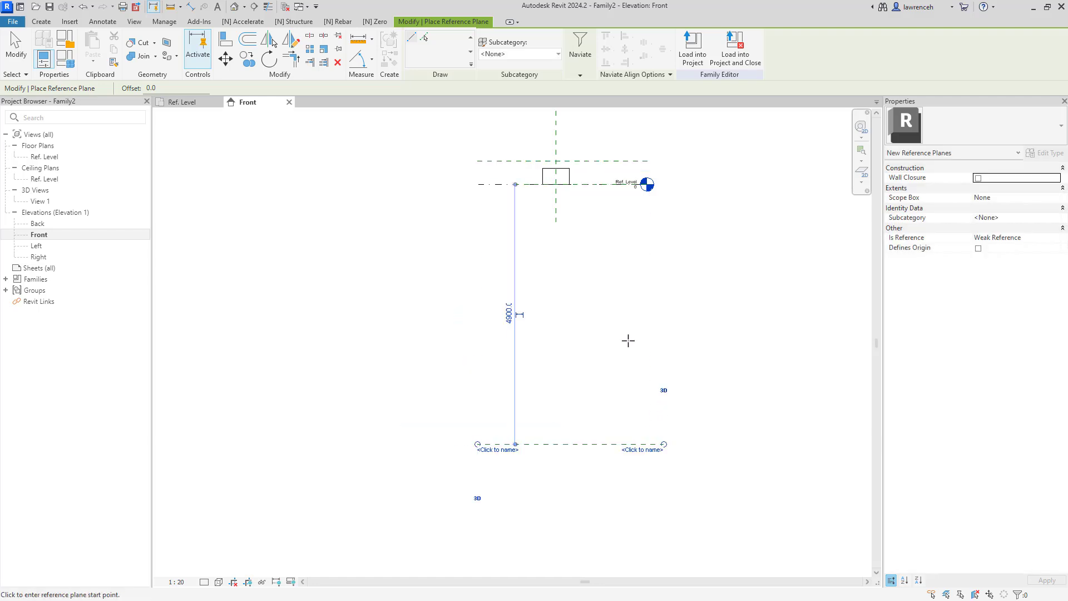
key(Escape)
middle_drag(612, 264, 610, 302)
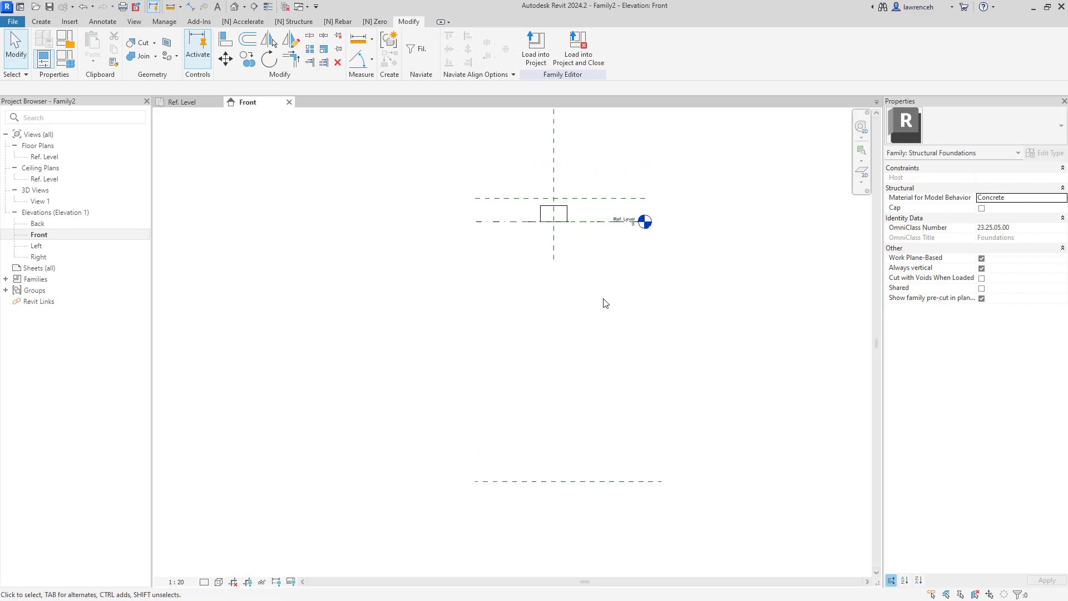
click(102, 24)
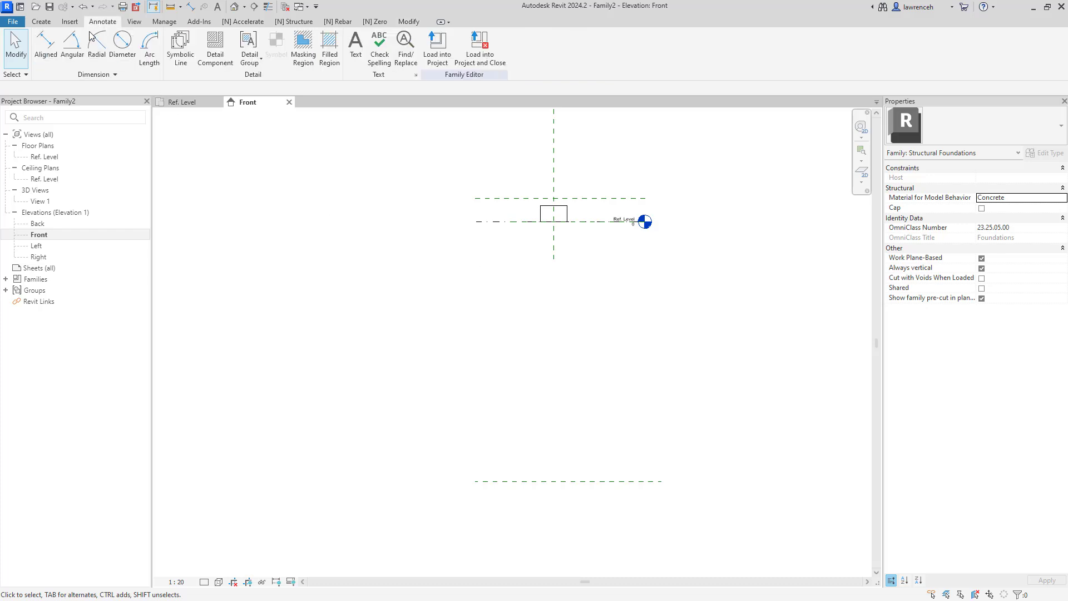
Add aligned dimensions from the upper plane to Ref. Level and to the lower plane.
click(39, 59)
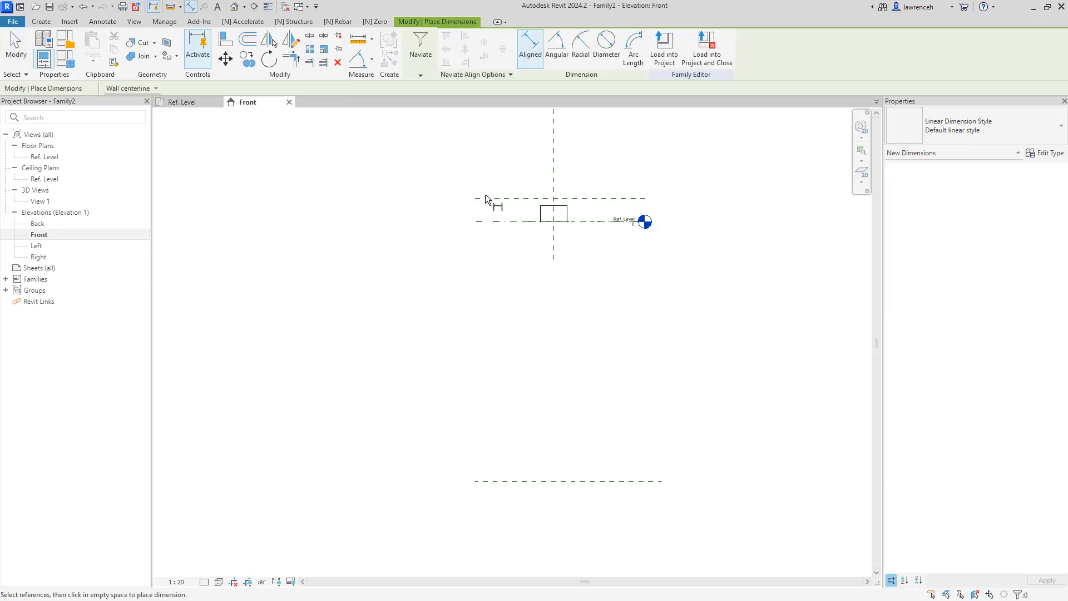
scroll(484, 202, up, 2)
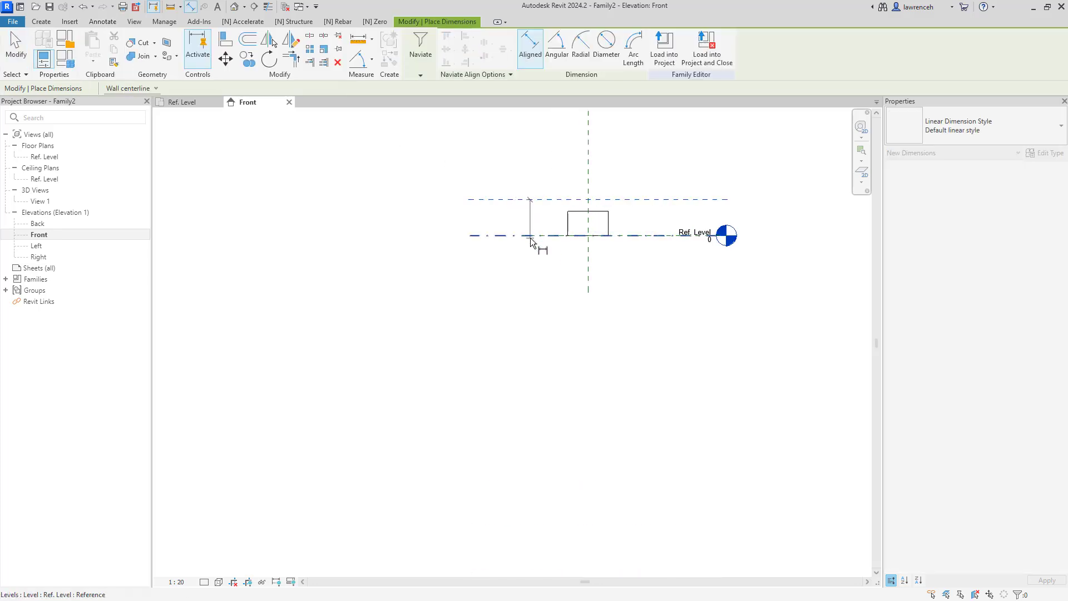
click(532, 235)
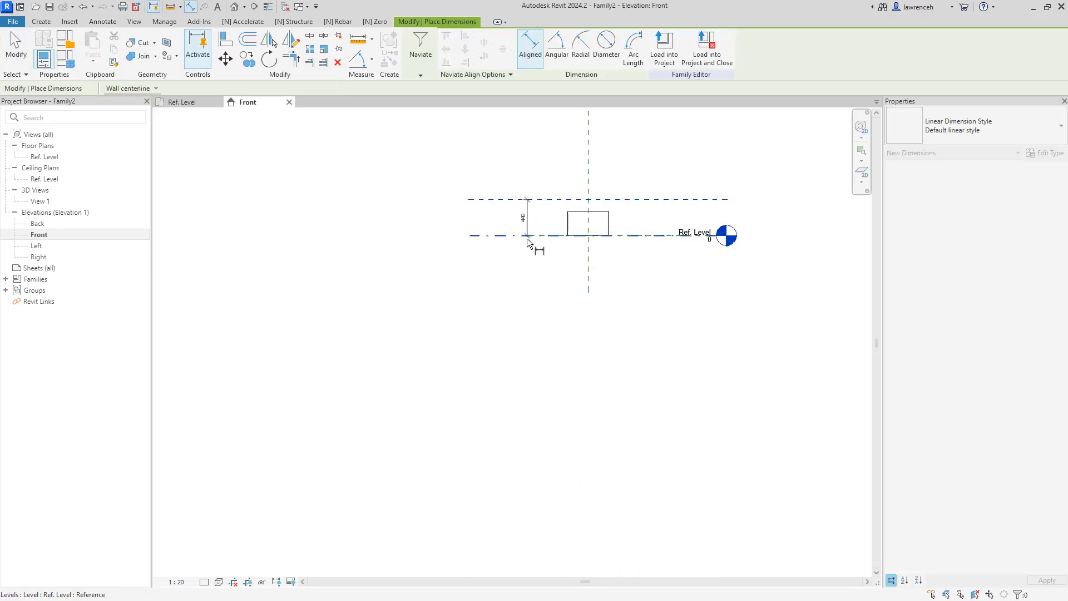
click(503, 266)
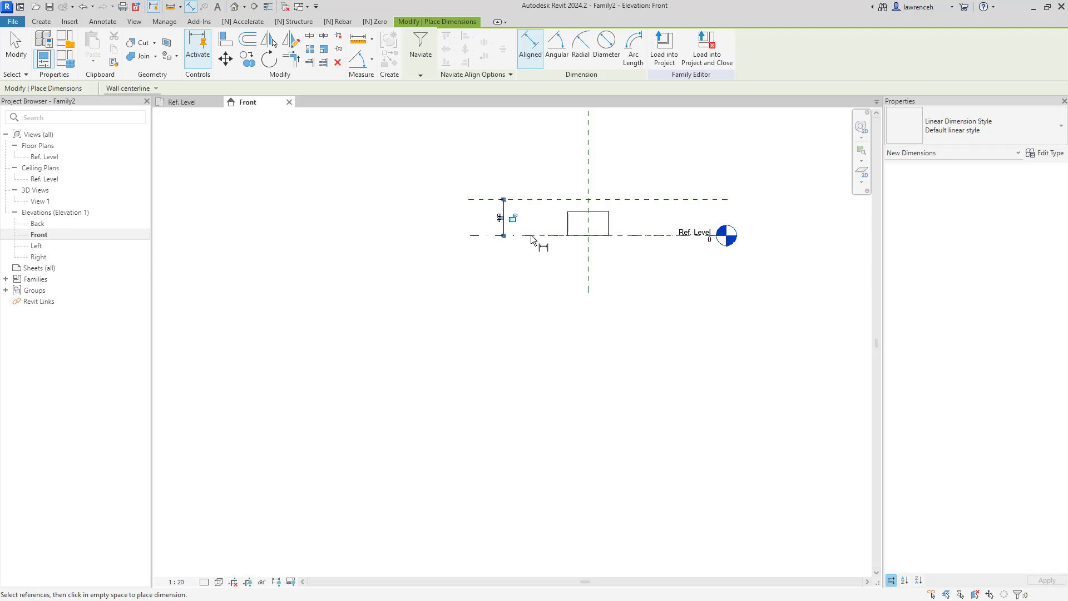
click(542, 201)
scroll(521, 276, down, 3)
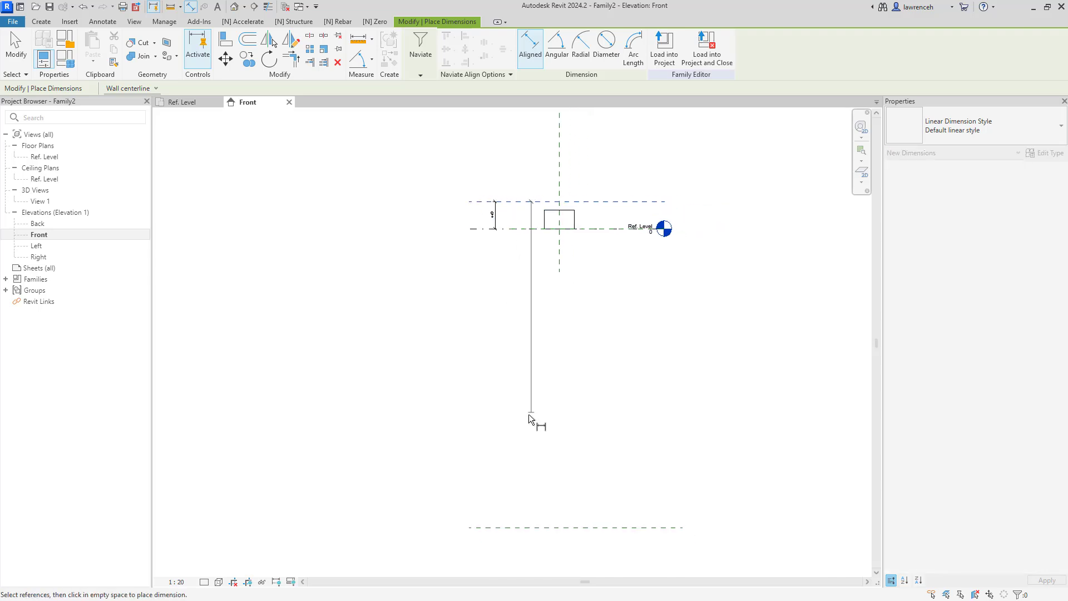
click(522, 529)
click(474, 500)
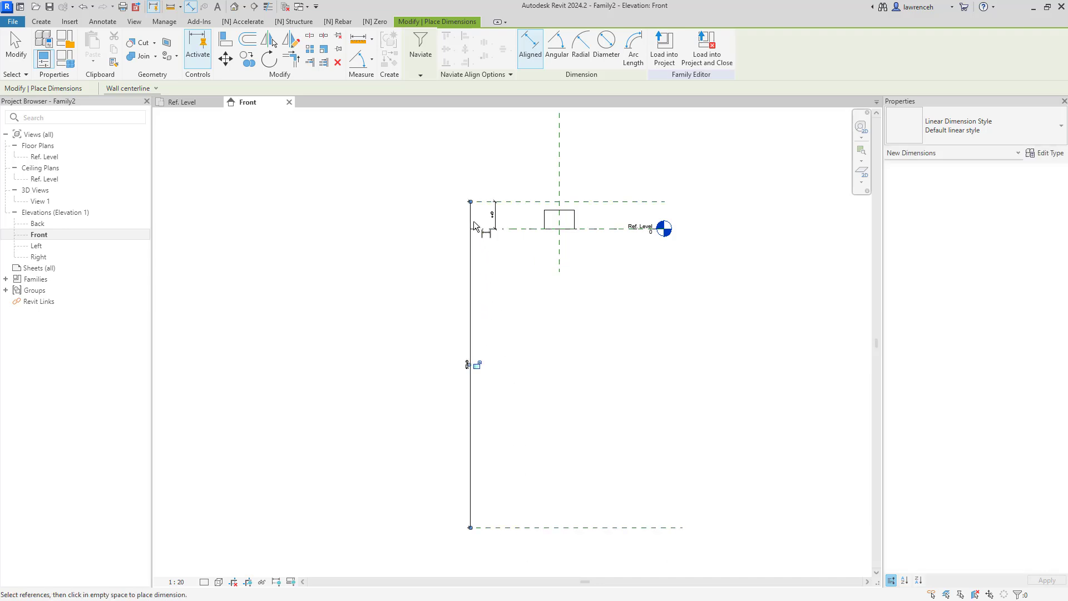
key(Escape)
key(Escape)
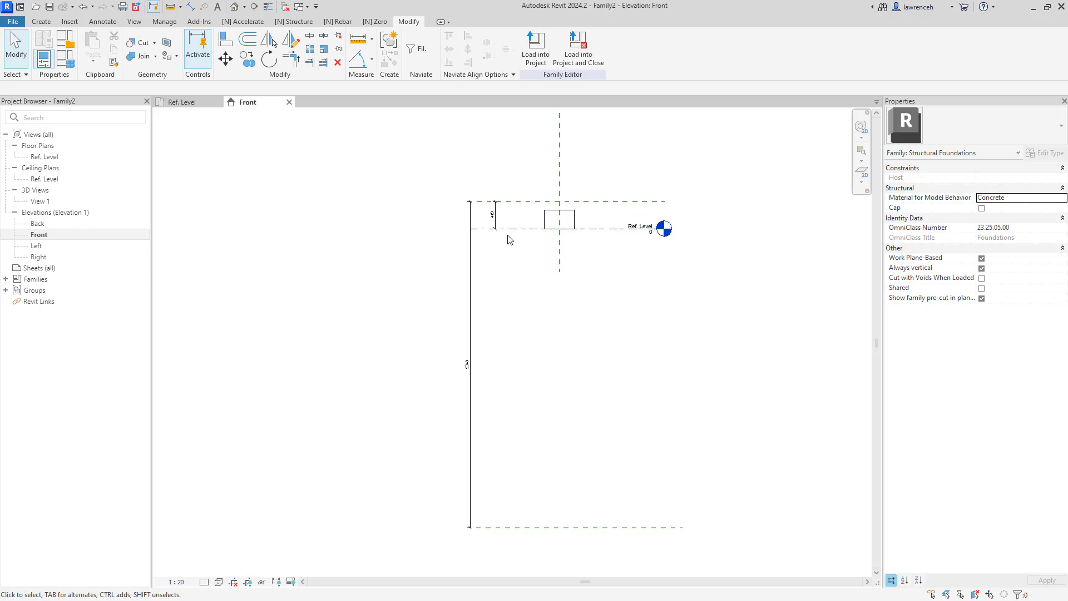
Label the short upper dimension with a new parameter, Pile Embedment.
click(495, 221)
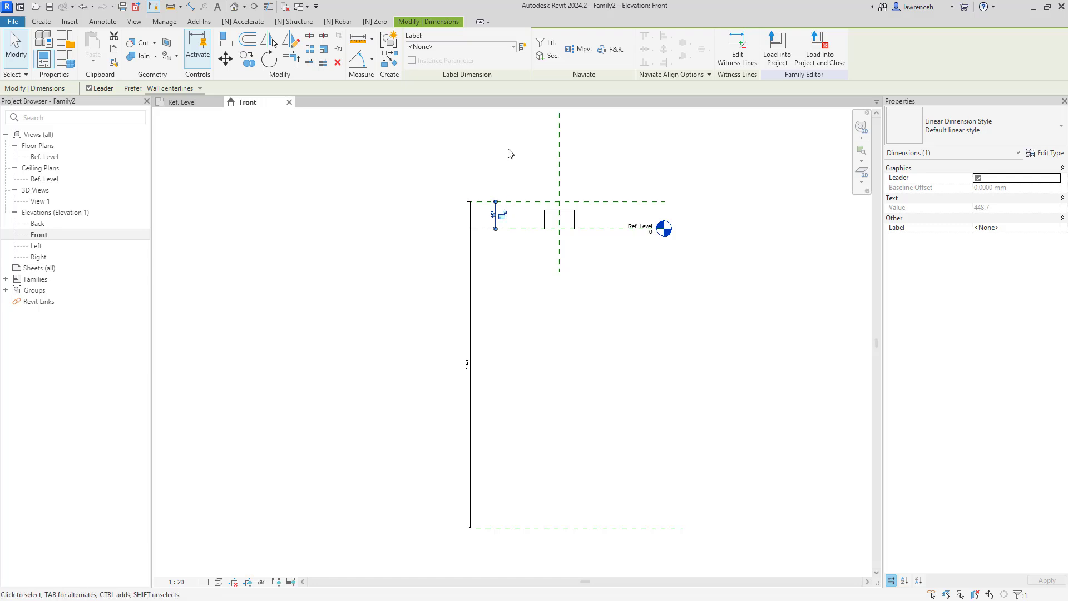
click(523, 48)
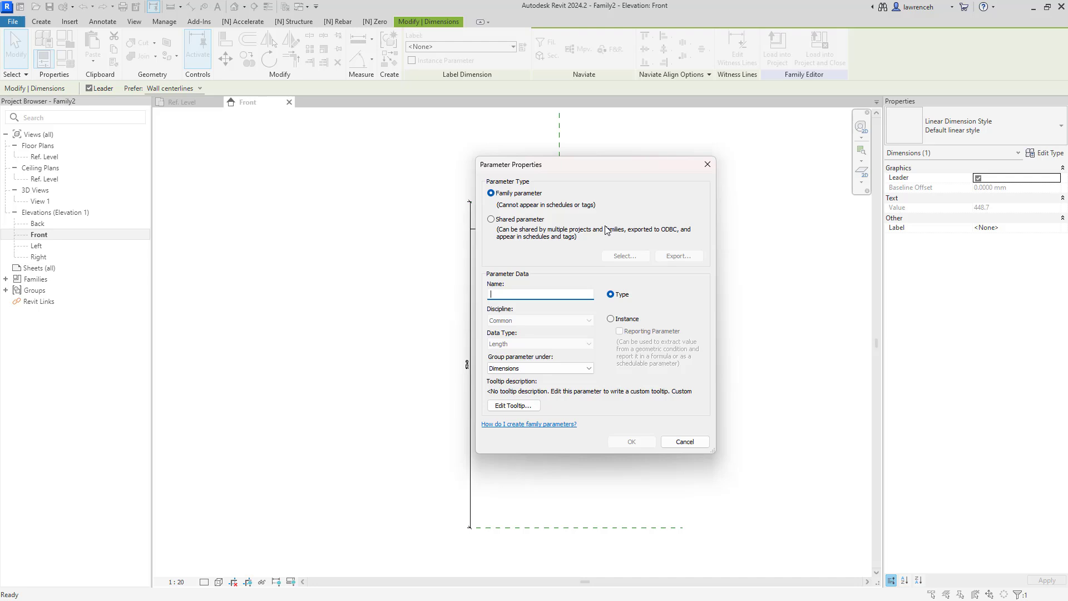
text(Pile Embedment)
click(637, 444)
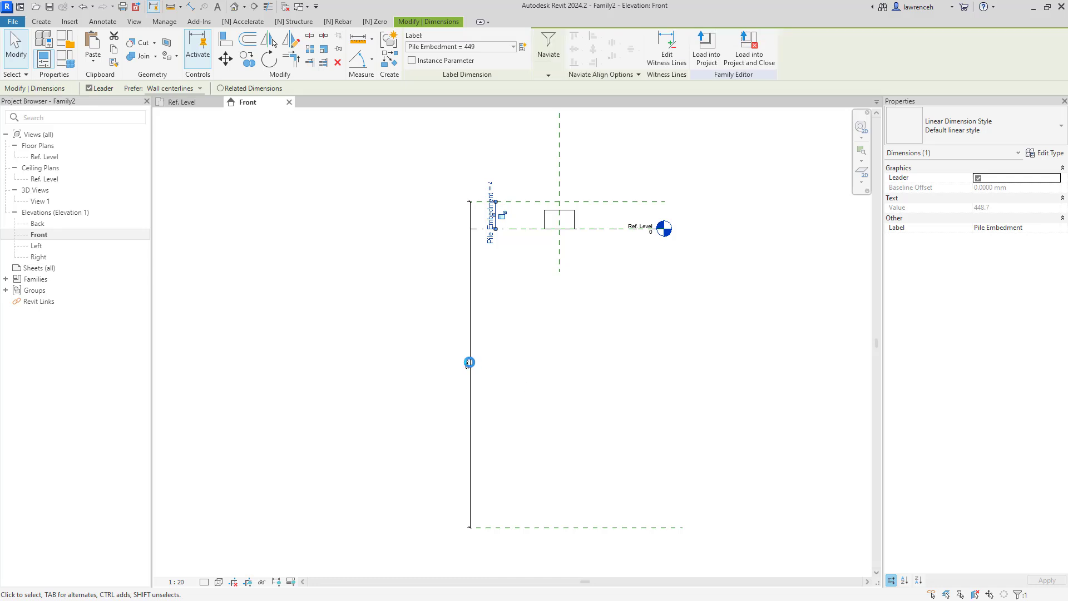
Label the overall-length dimension with a new type parameter, Pile Length.
click(469, 362)
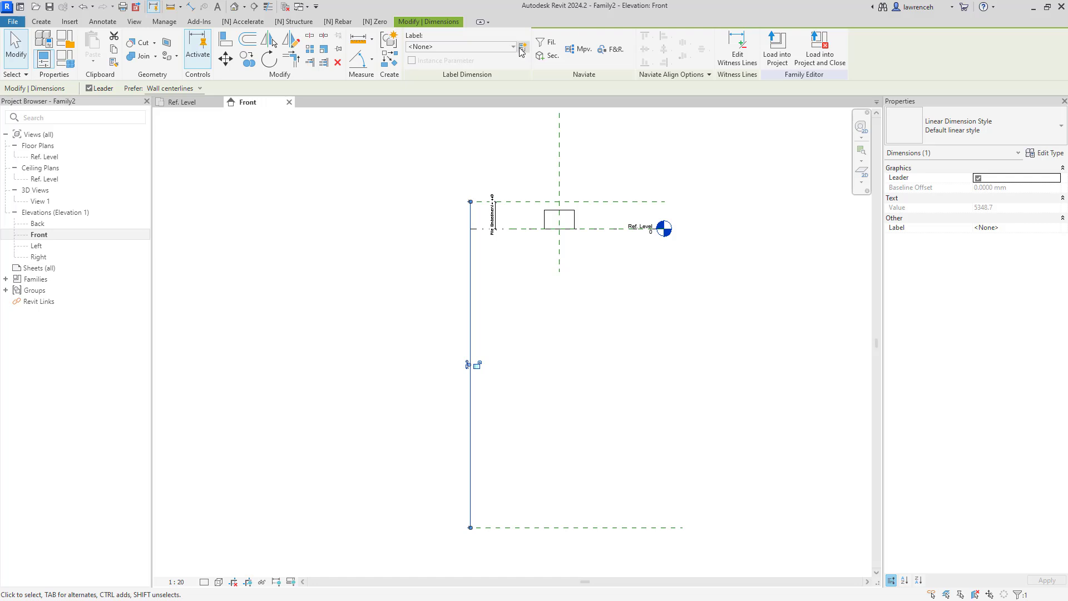
click(523, 49)
text(Pile Length)
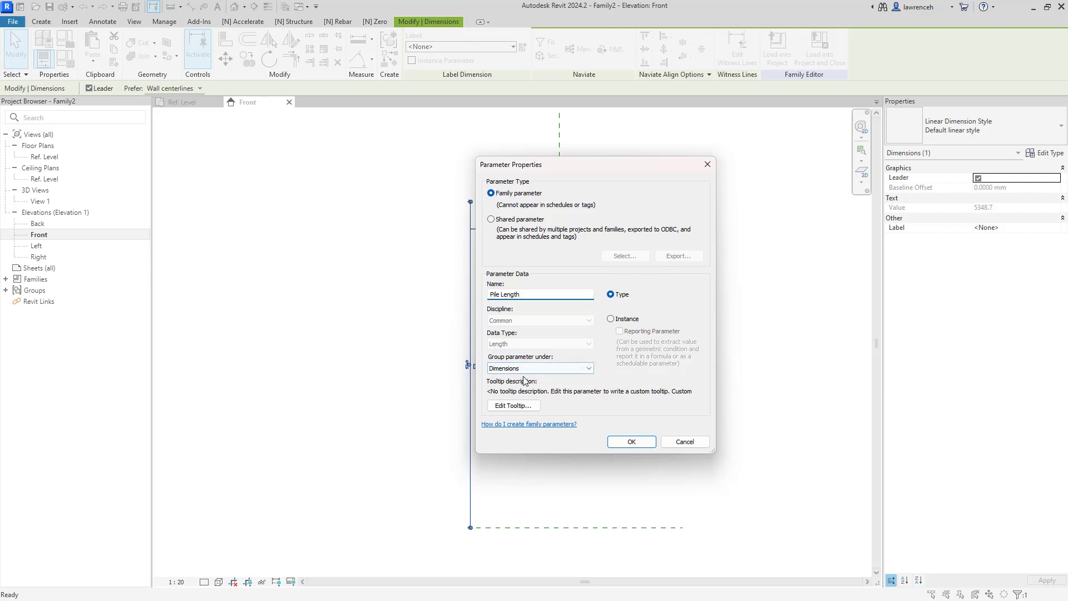
click(627, 442)
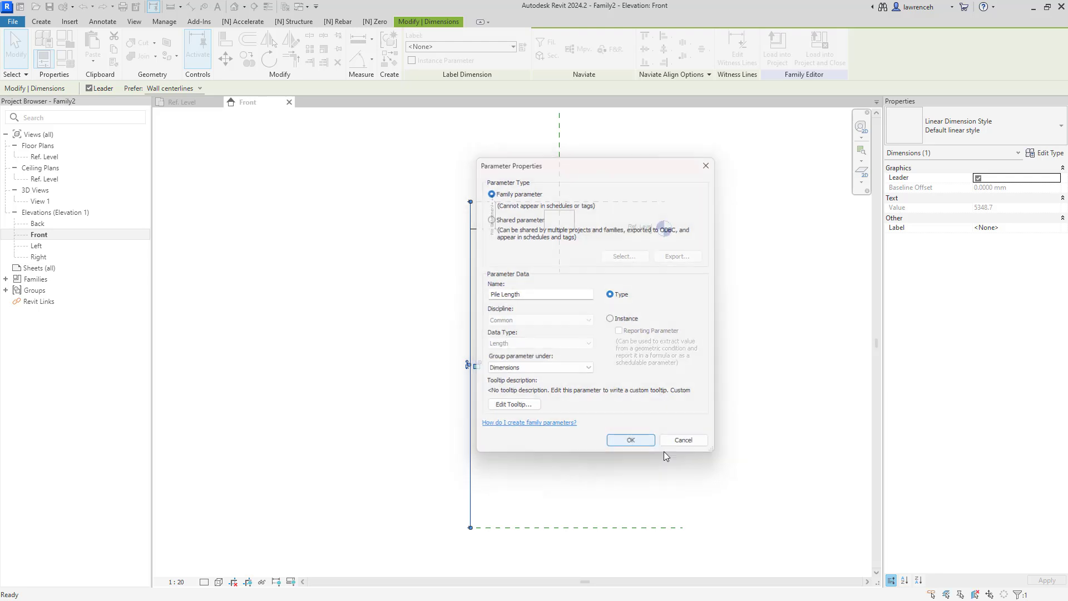
click(668, 467)
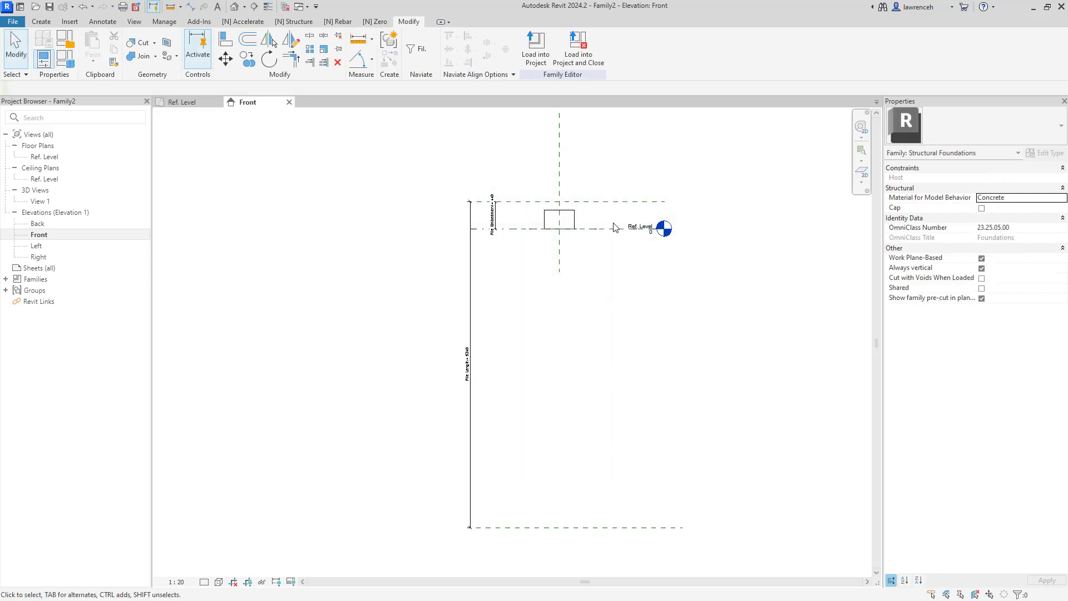
Stretch the extrusion's top to the upper reference plane and its bottom to the lower plane.
scroll(599, 210, up, 2)
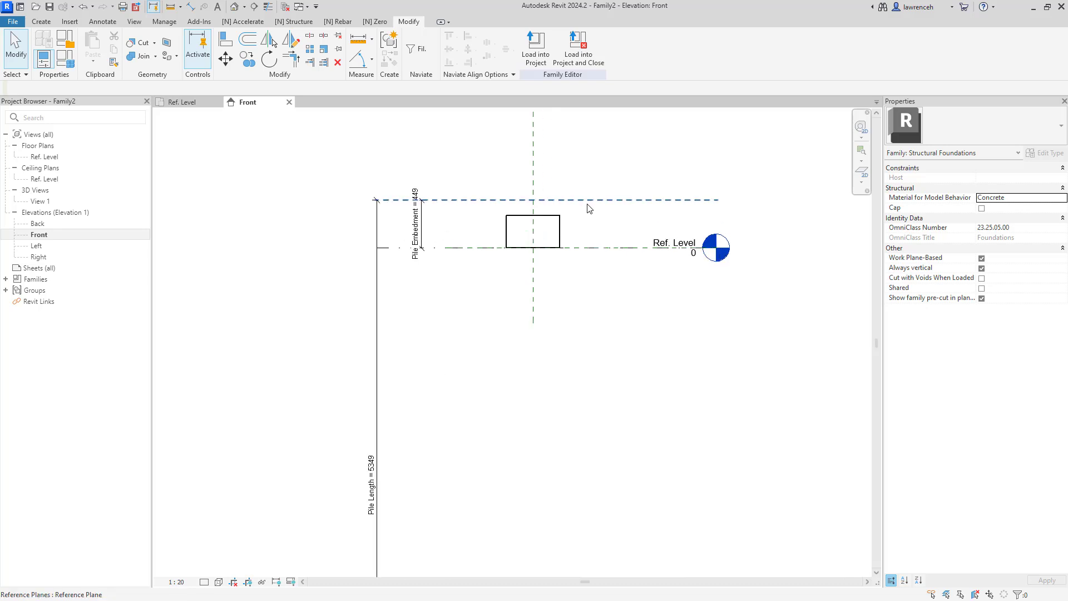
click(561, 218)
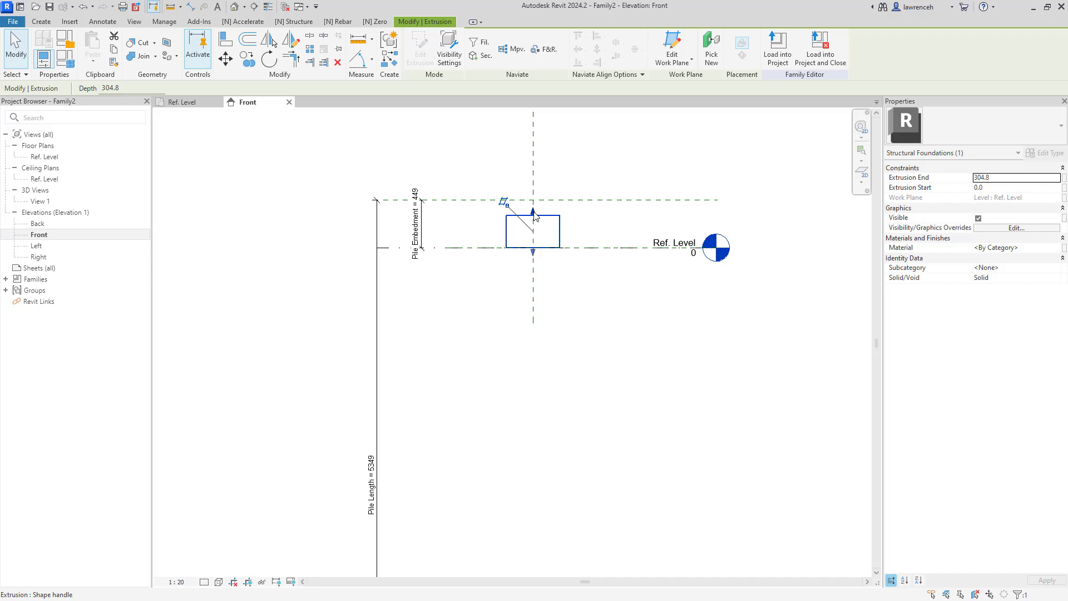
drag(534, 212, 546, 199)
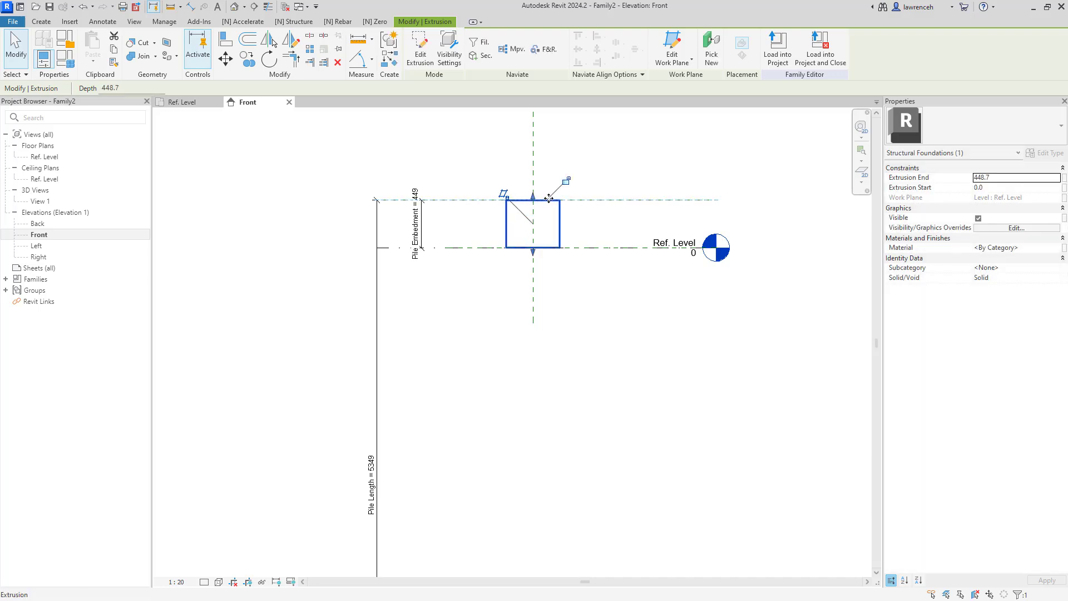
scroll(575, 190, down, 1)
scroll(576, 190, down, 3)
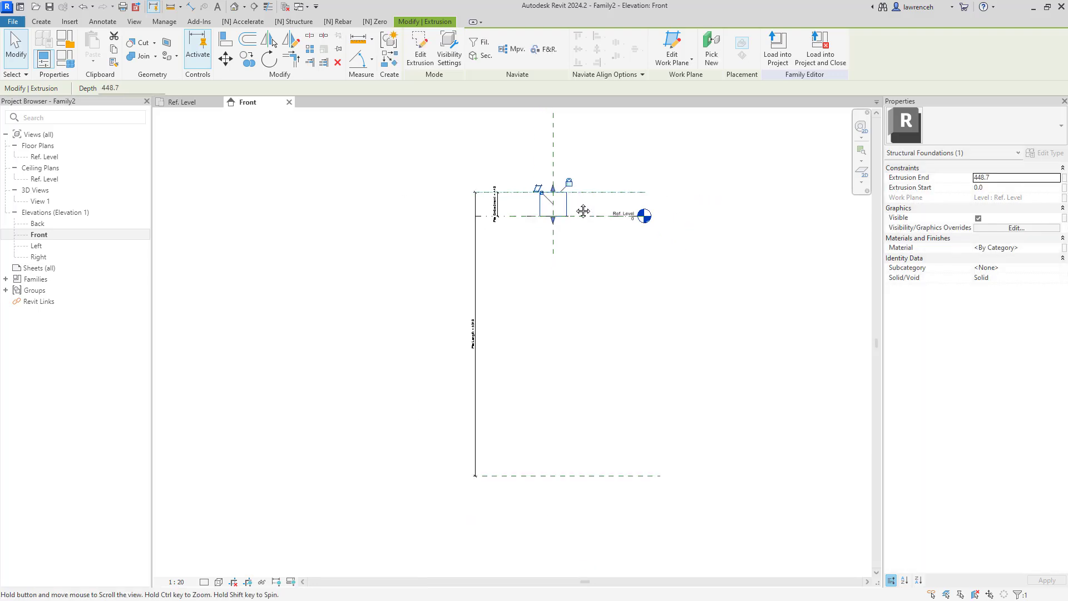
drag(549, 200, 548, 452)
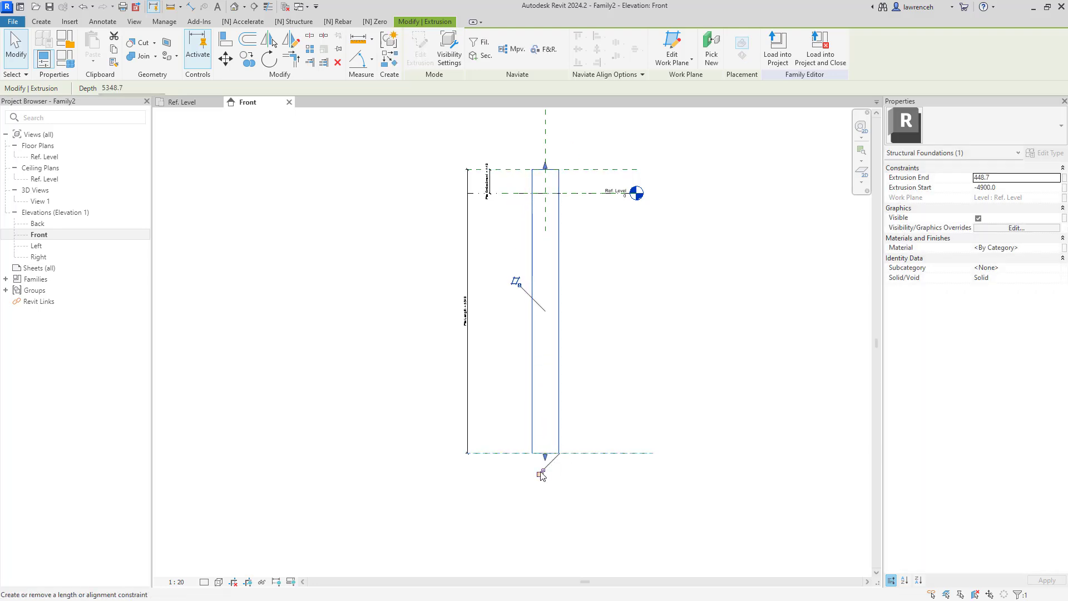
click(651, 307)
middle_drag(651, 308, 633, 349)
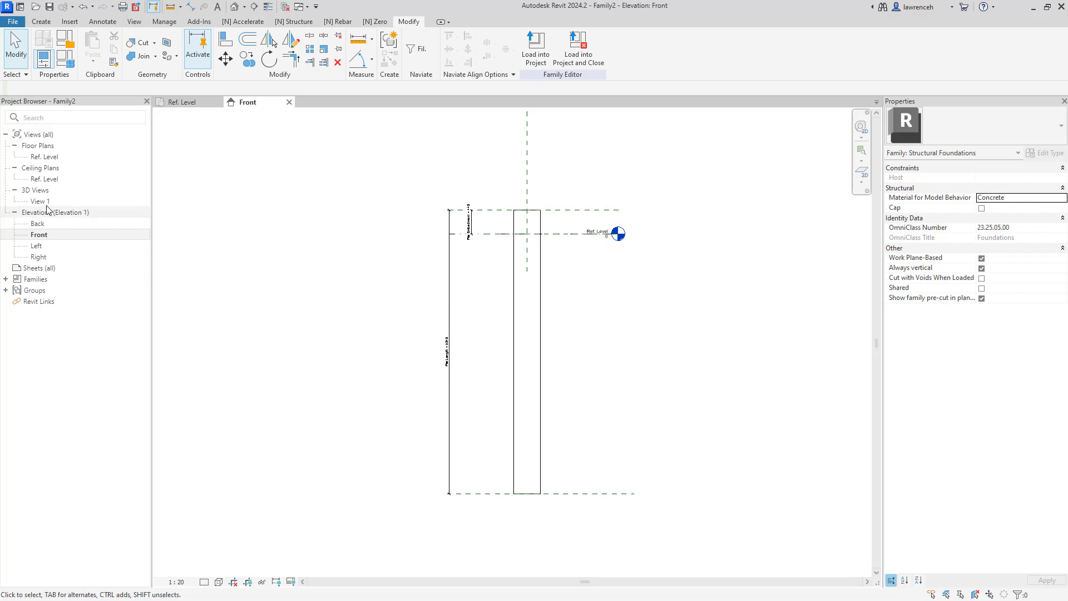
In the 3D view's Family Types, set Pile Embedment to 75 and Pile Length to 10m.
click(40, 200)
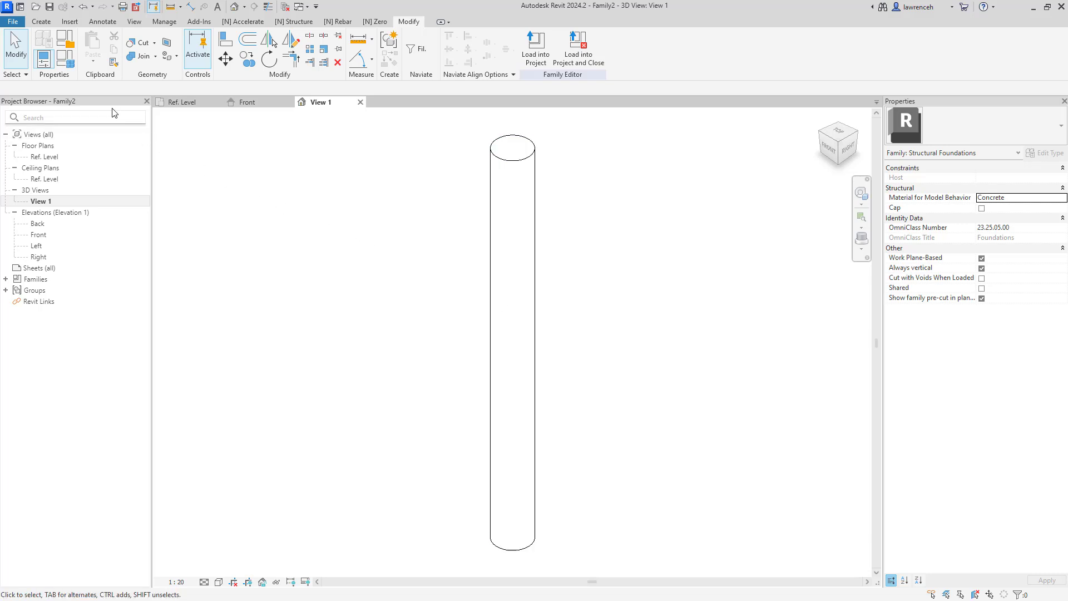
click(65, 59)
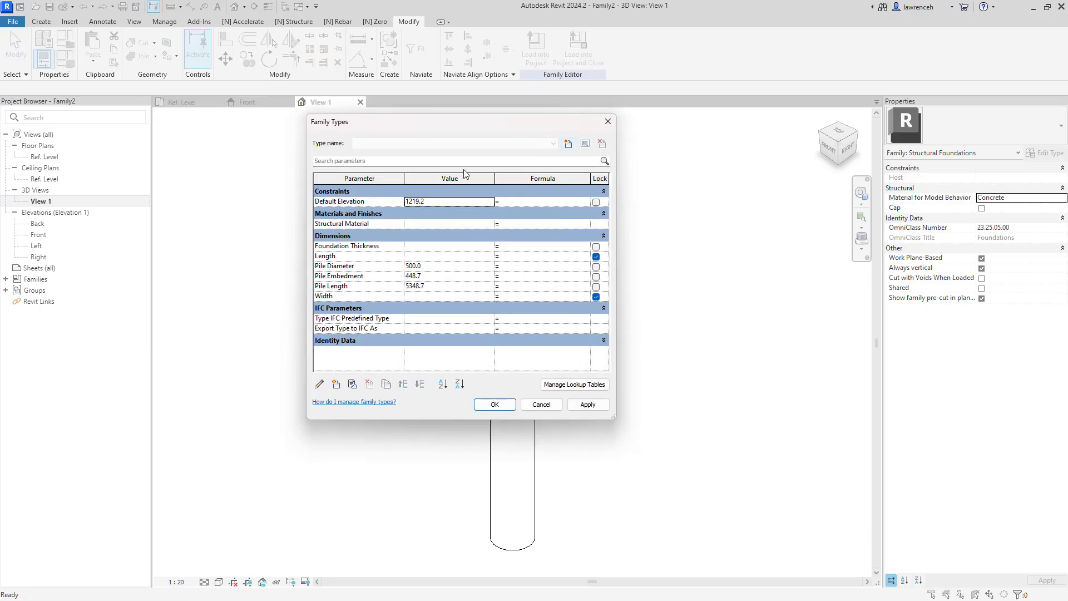
drag(514, 126, 363, 138)
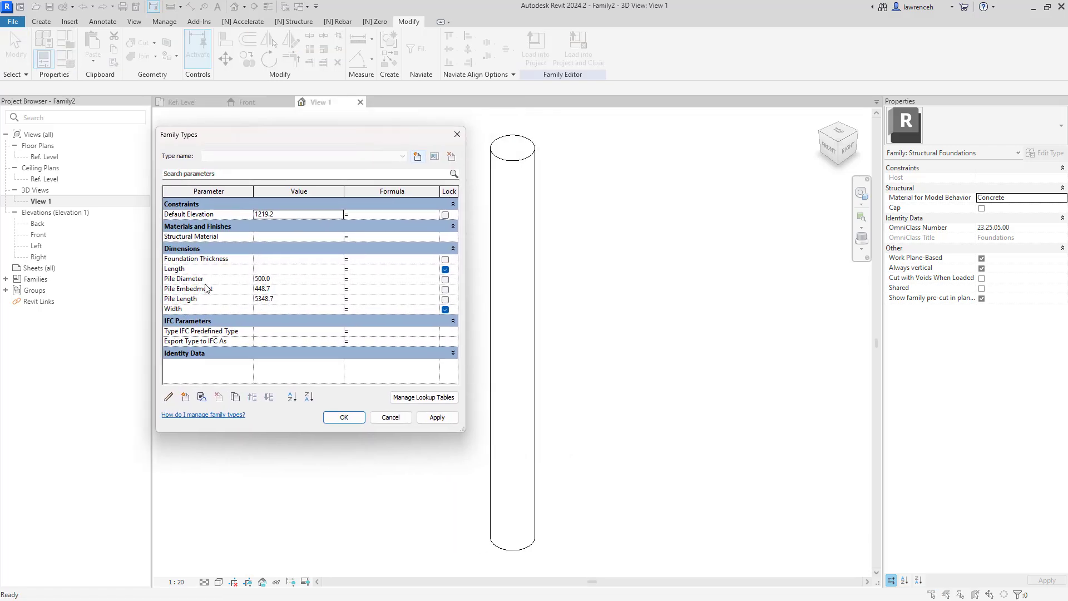
click(283, 287)
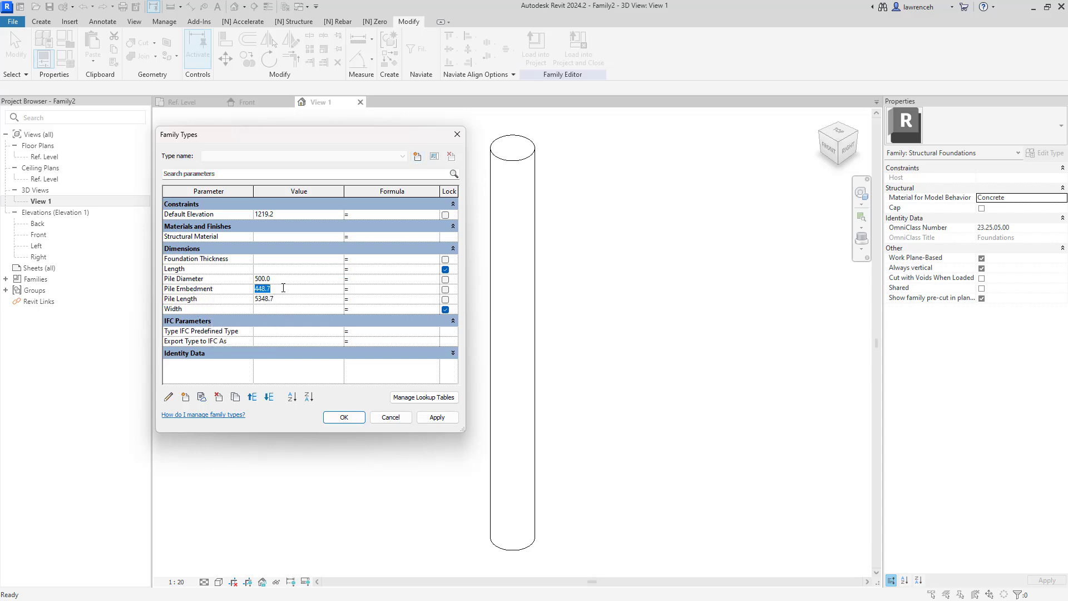
text(75)
click(286, 298)
text(10m)
click(332, 278)
click(439, 415)
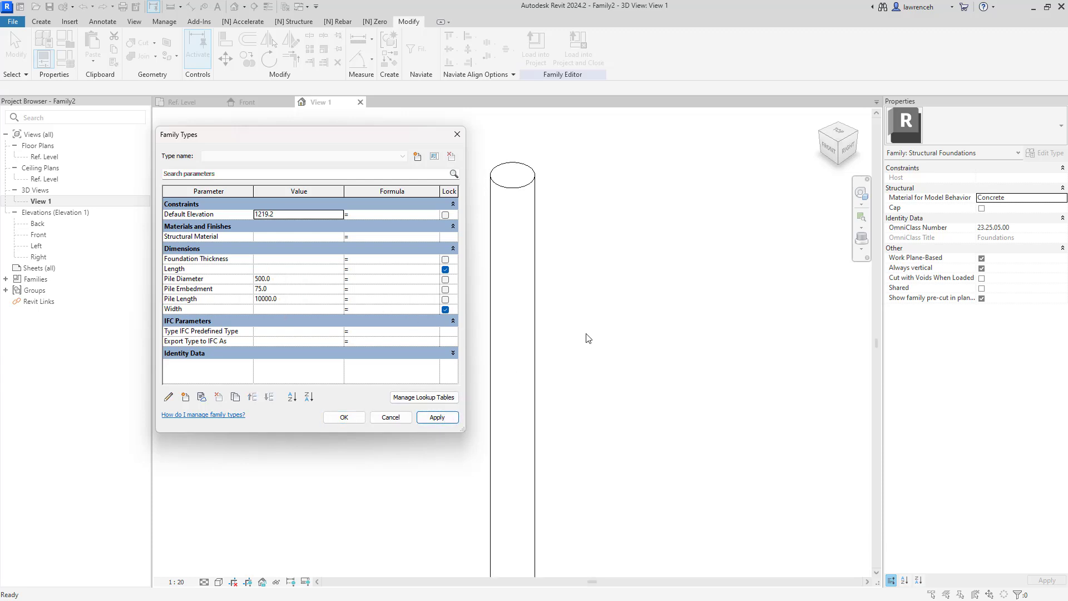
Flex Pile Diameter to 750 and back to 500, then close Family Types.
click(287, 279)
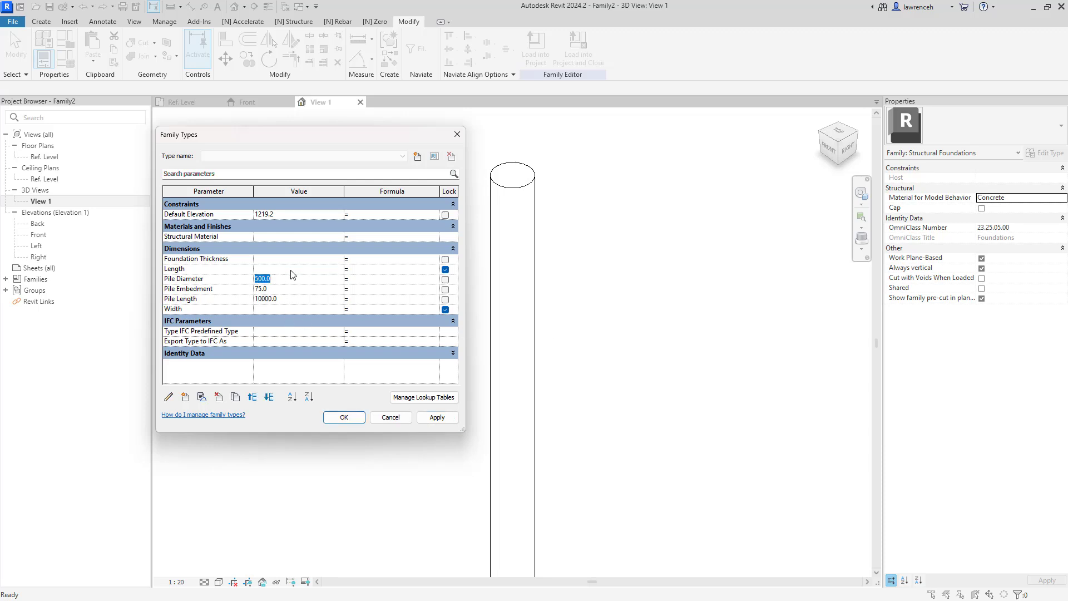
text(750)
click(436, 419)
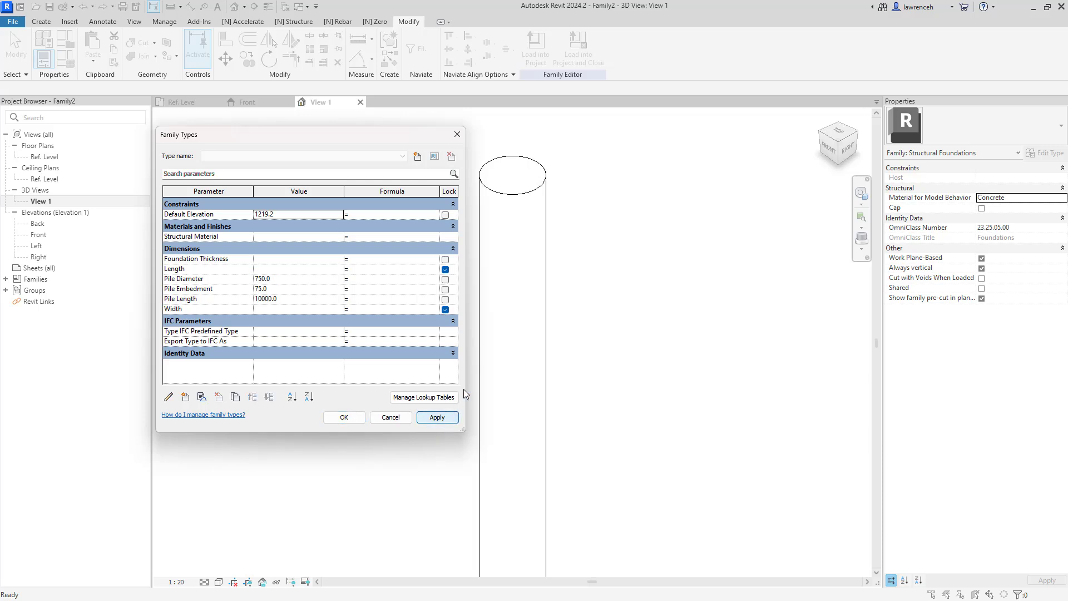
click(297, 279)
text(500)
click(445, 418)
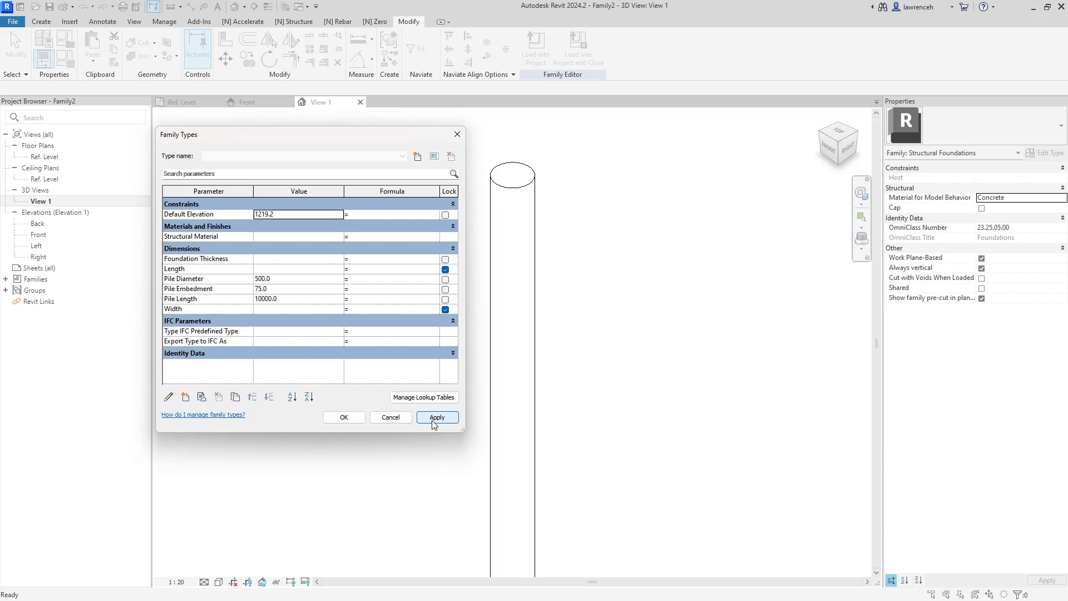
click(359, 417)
click(535, 291)
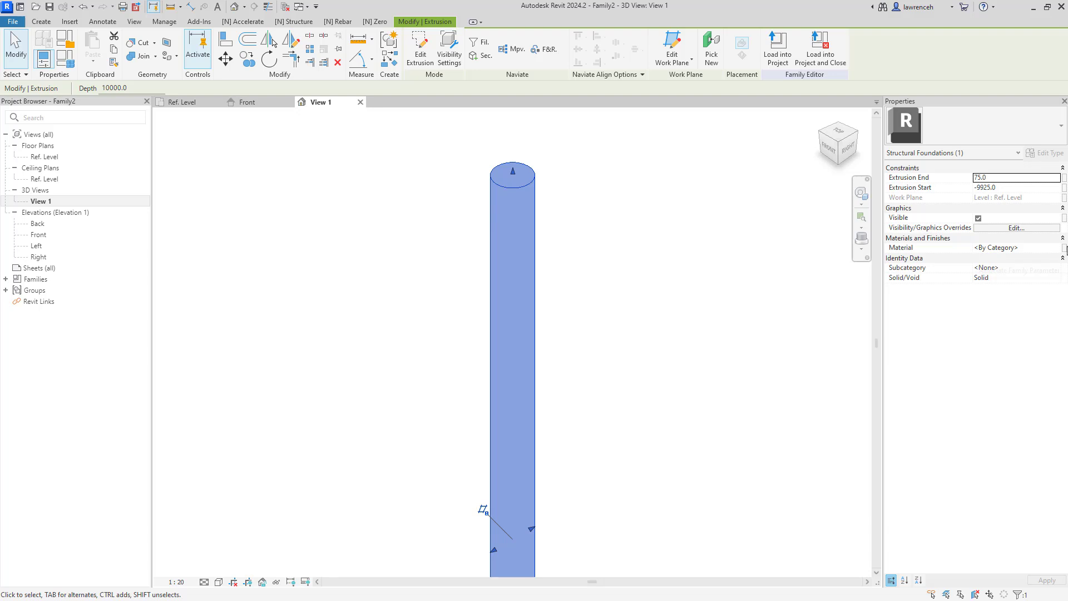
Associate the extrusion's Material with the Structural Material family parameter.
click(1064, 248)
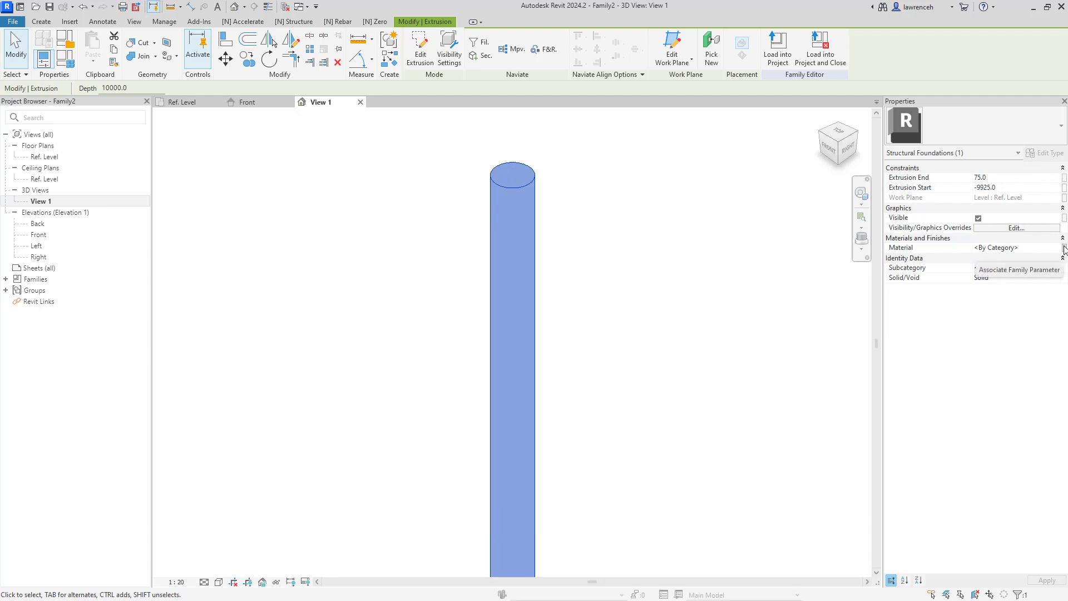
click(1064, 249)
click(487, 271)
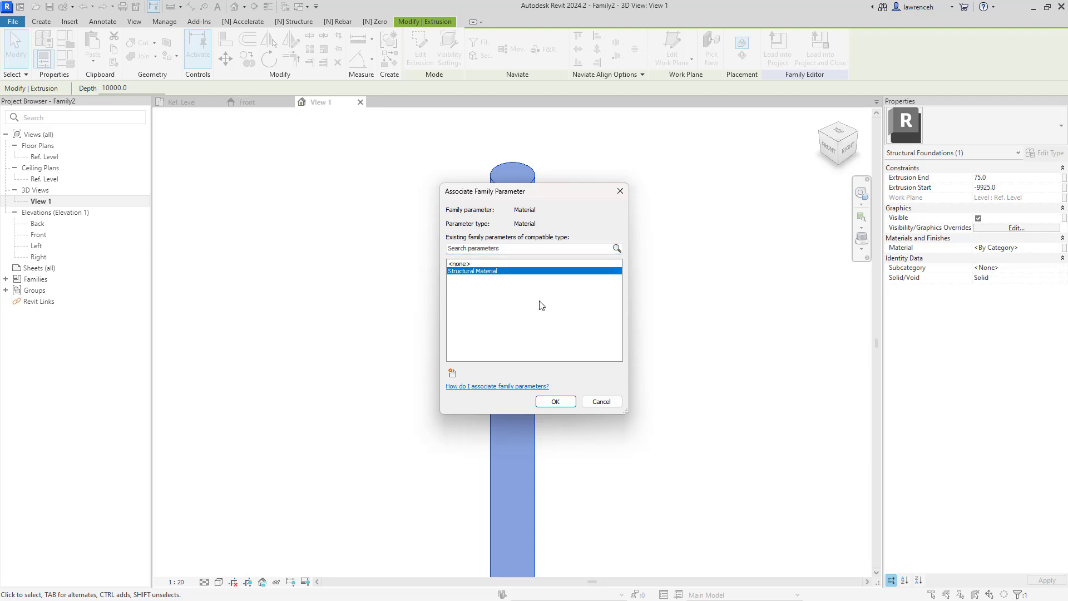
click(570, 403)
click(670, 373)
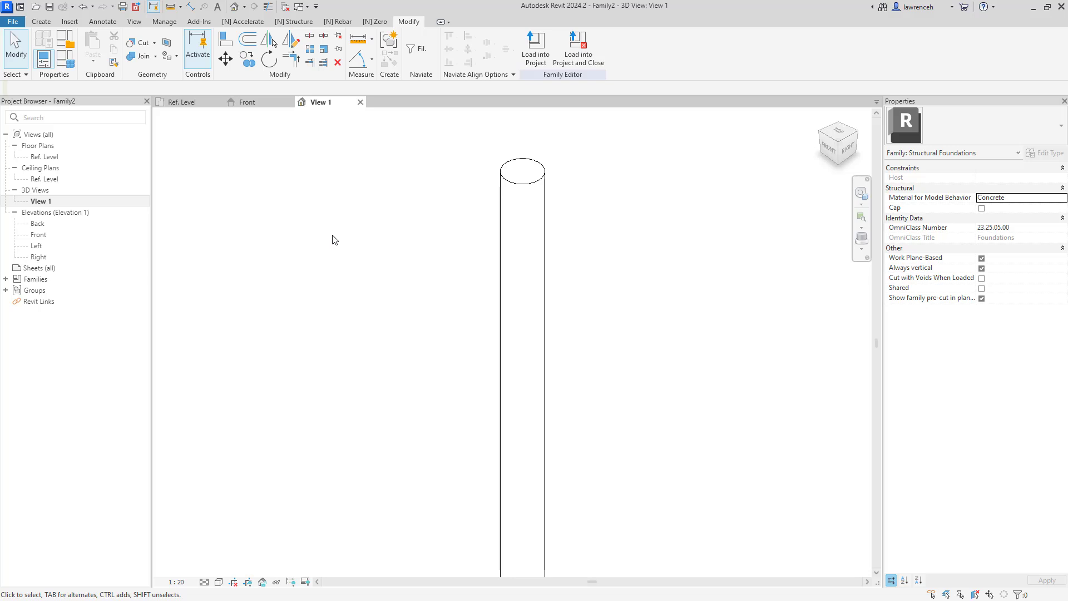
Create a new family type named 500 Dia Soft Pile.
click(71, 62)
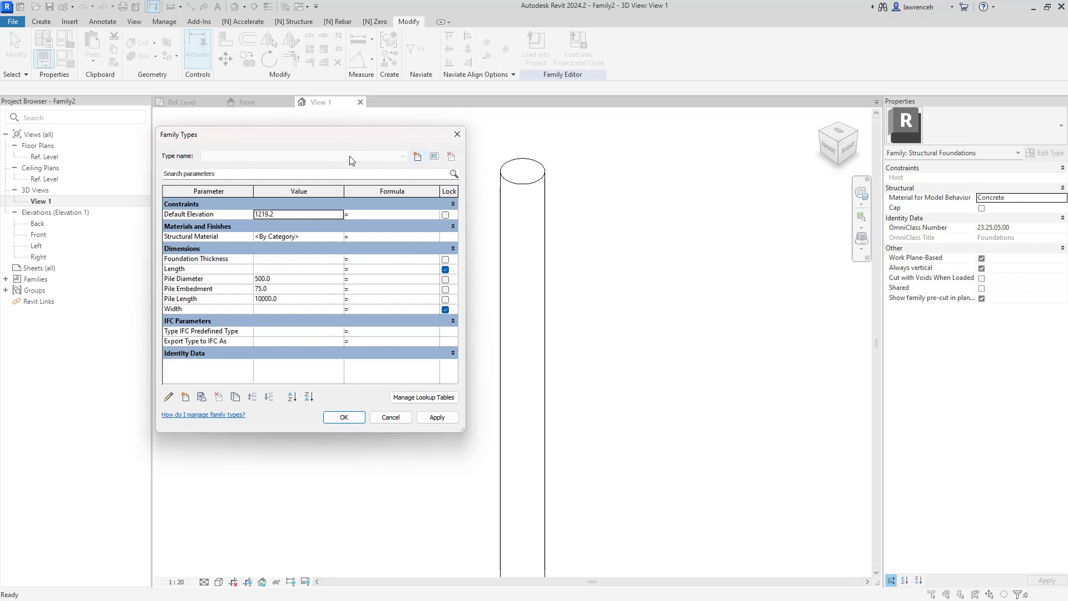
click(418, 157)
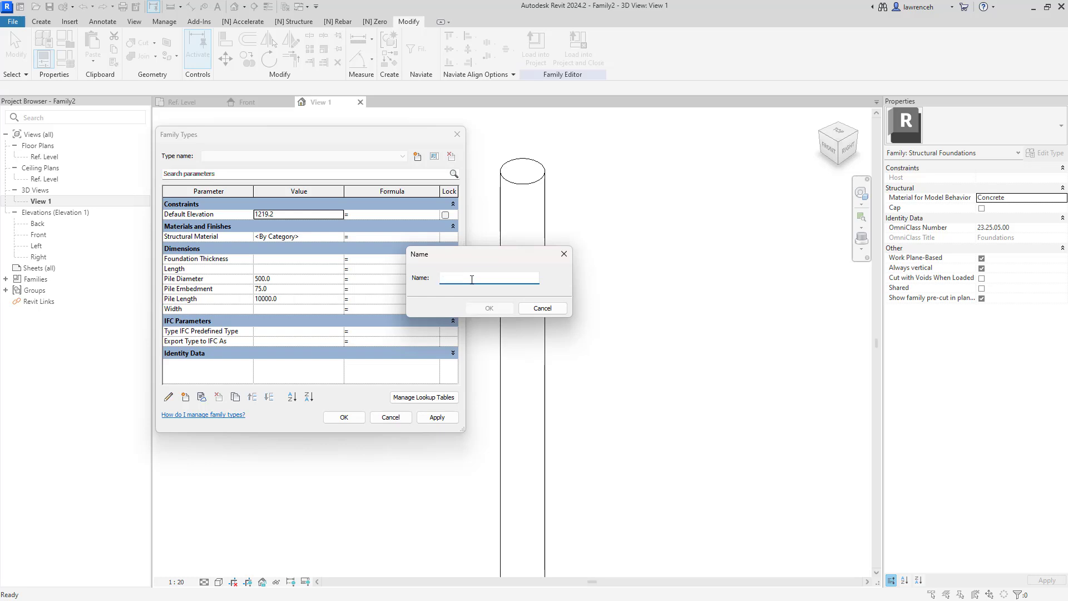
text(500 Dia Soft Pile)
click(485, 309)
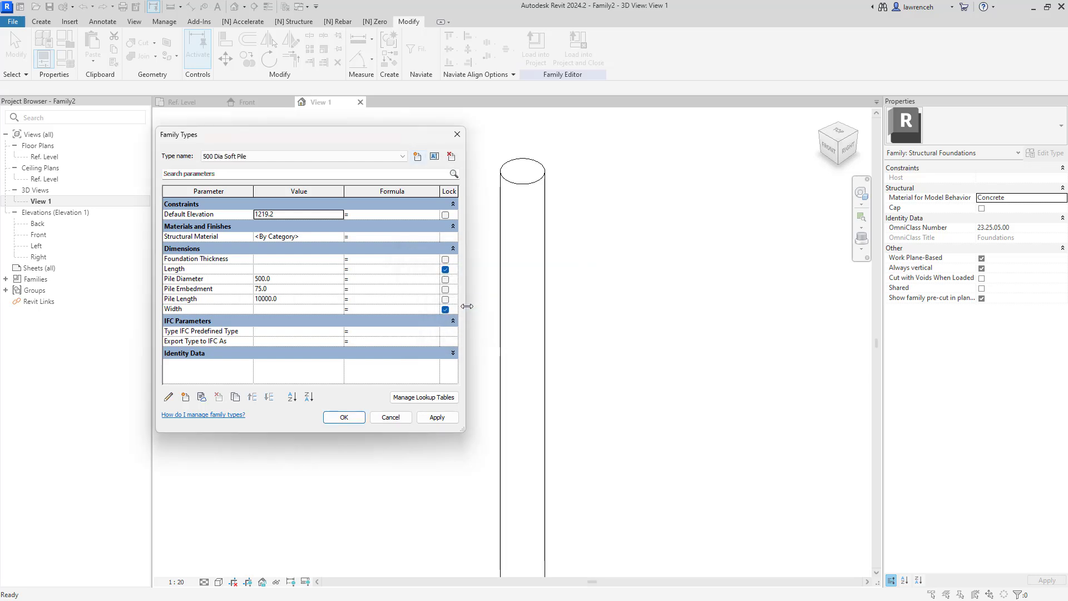
Set the soft pile's Structural Material to Concrete, C12/15 from the material library.
click(302, 236)
click(339, 237)
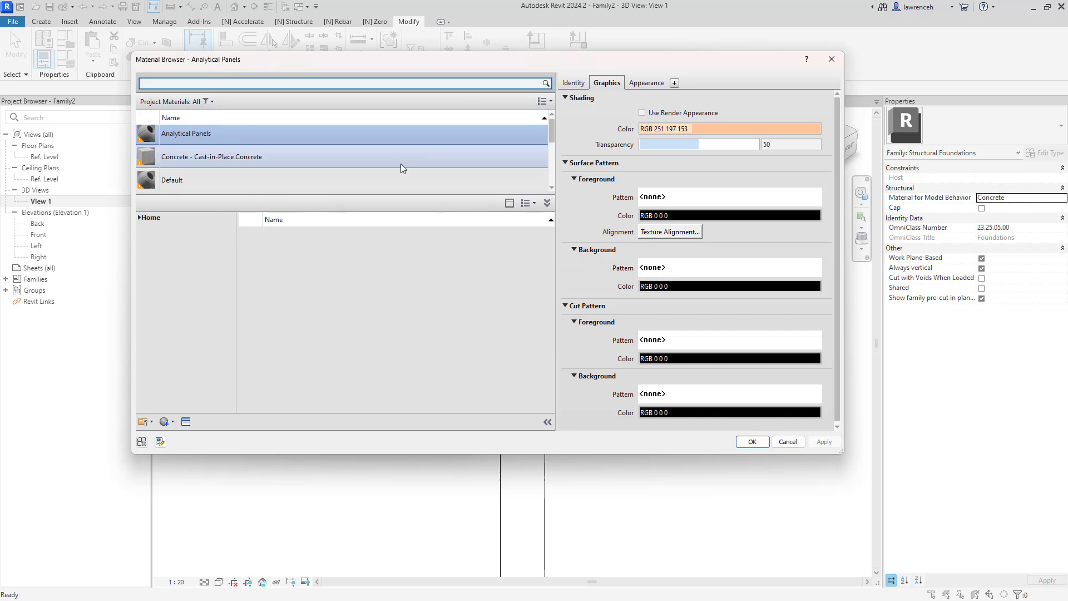
click(193, 86)
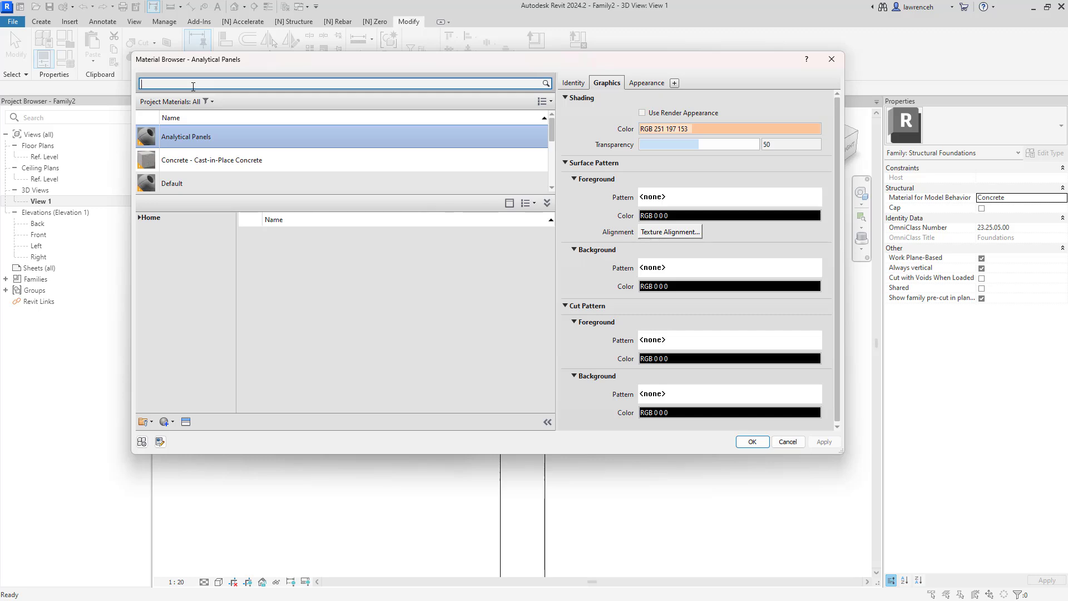
text(c12)
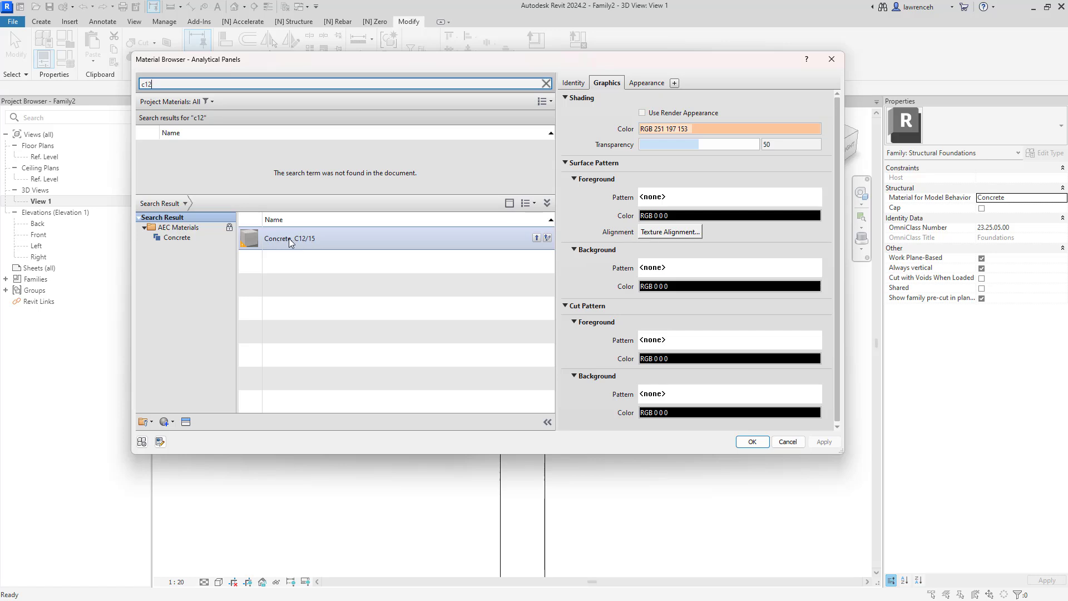
click(313, 242)
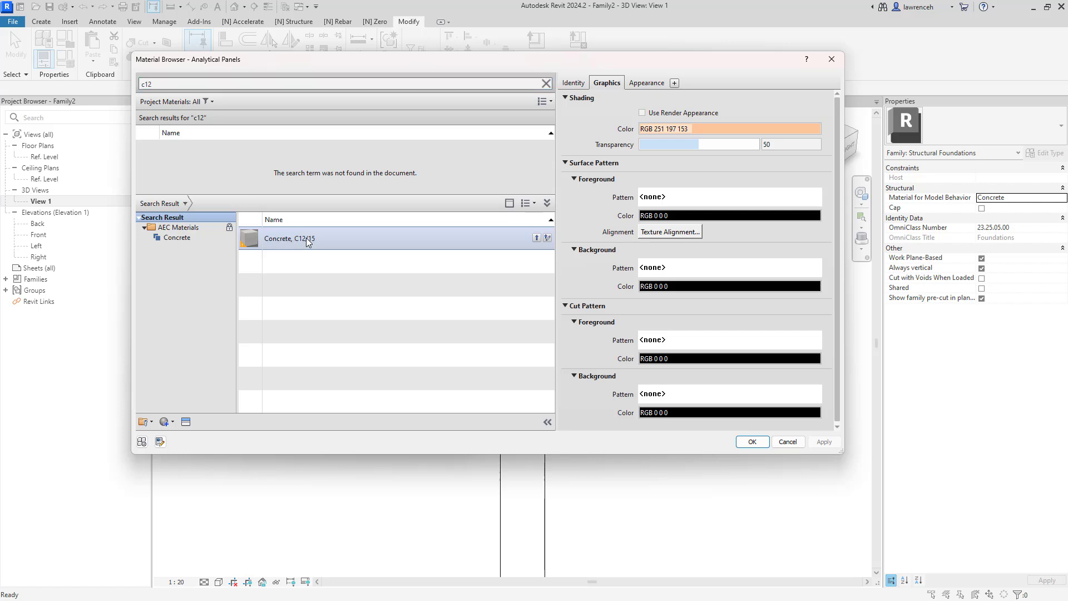
click(535, 237)
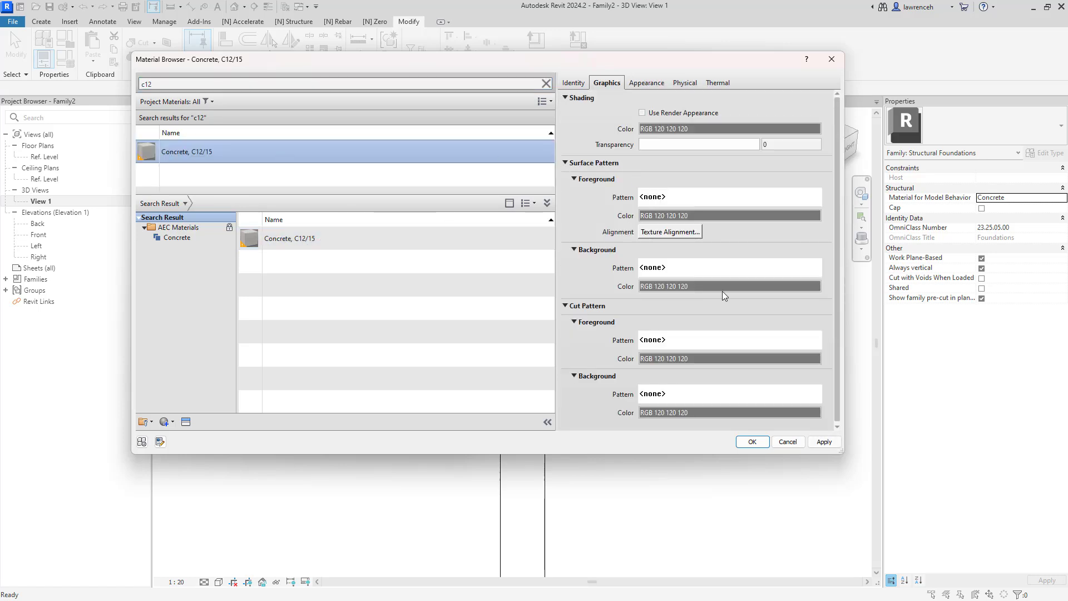
click(751, 441)
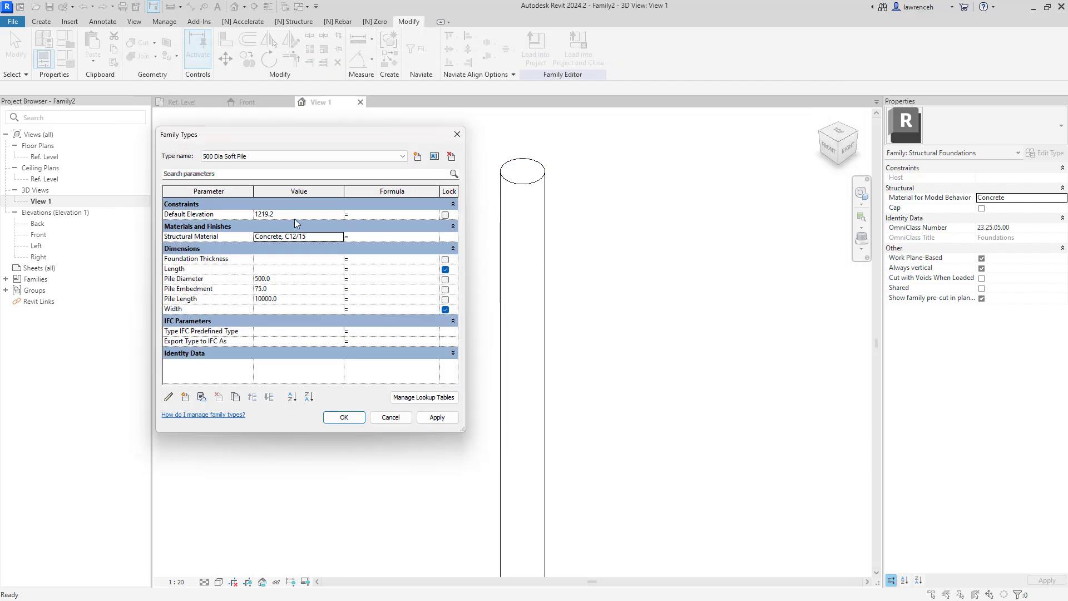
Create a second family type named 500 Dia Hard Pile.
click(417, 158)
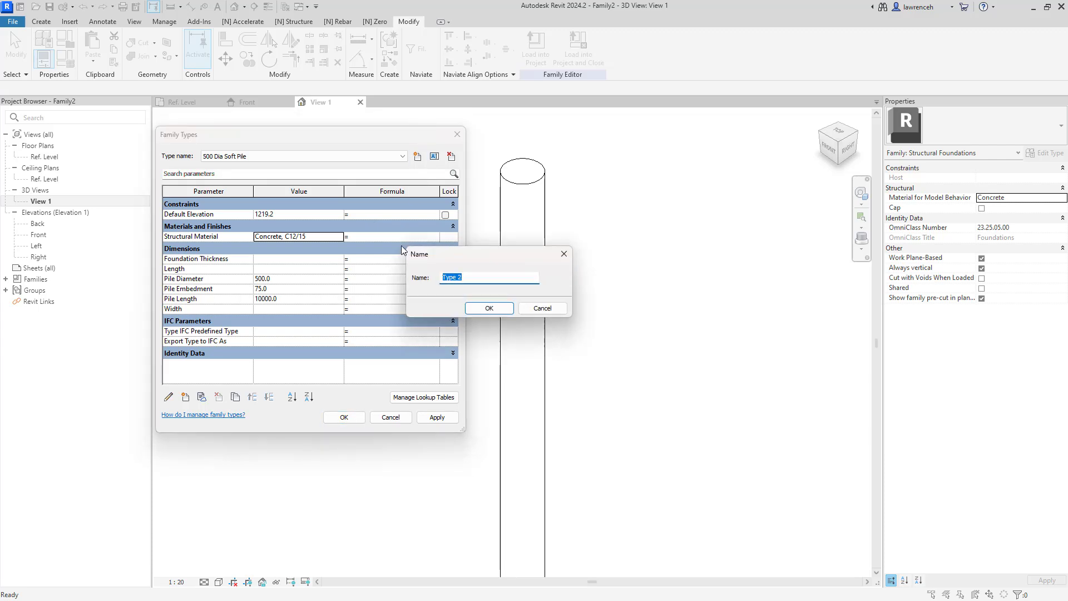
text(500 Dia Hard Pile)
click(487, 307)
Assign Concrete, C40/50 as the hard pile's Structural Material and close Family Types.
click(342, 237)
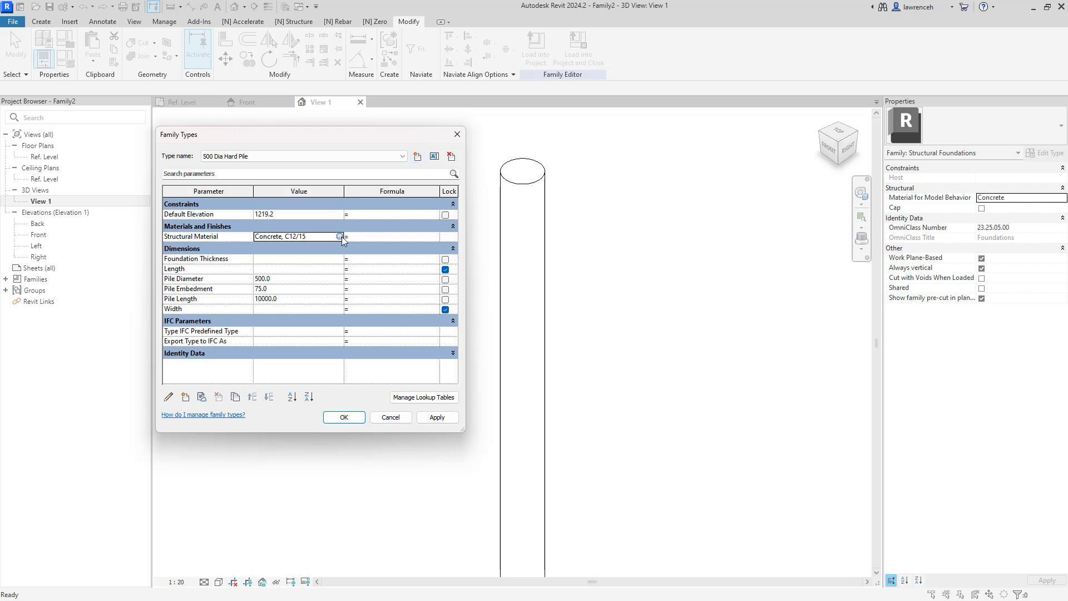
click(341, 236)
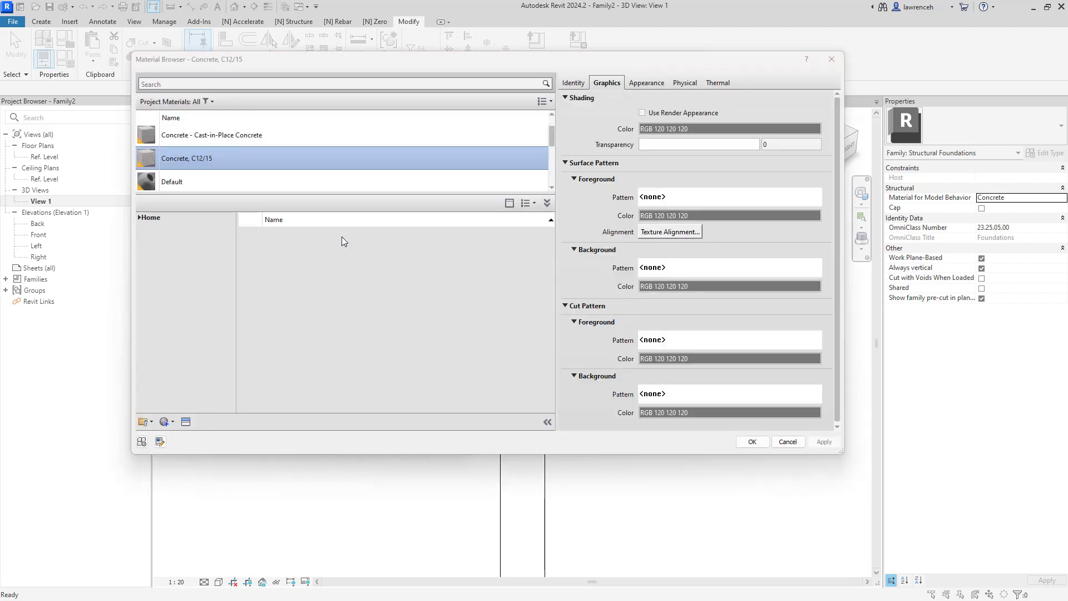
click(208, 84)
text(c)
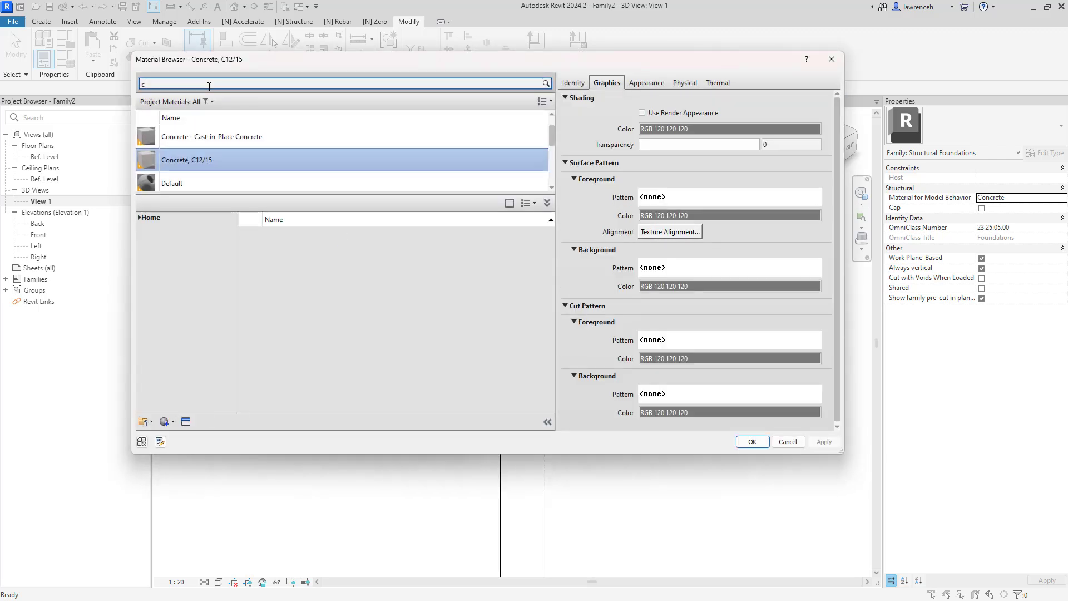
text(40)
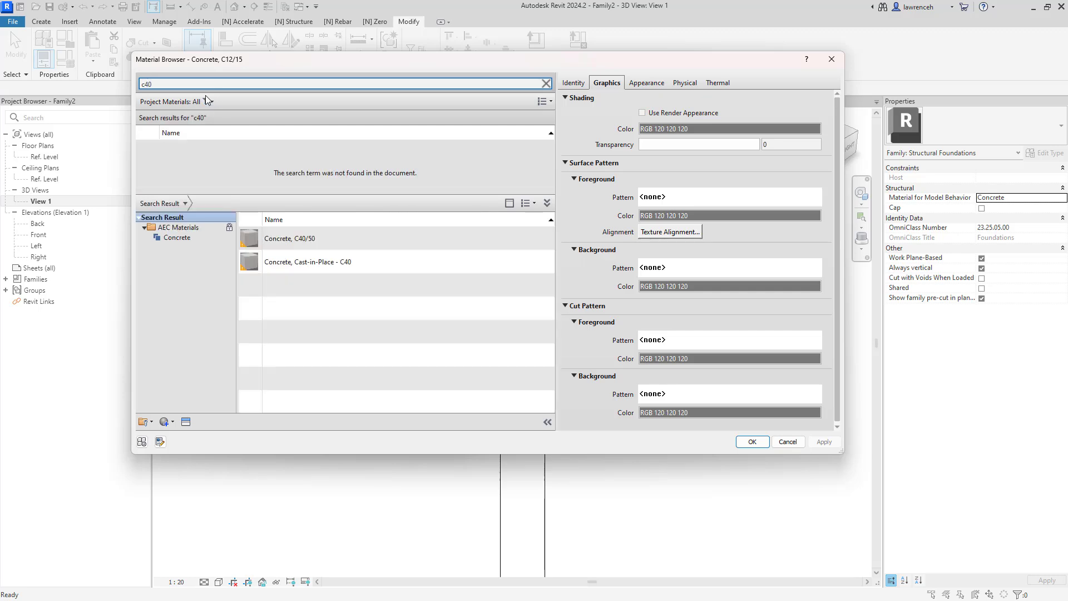
click(306, 240)
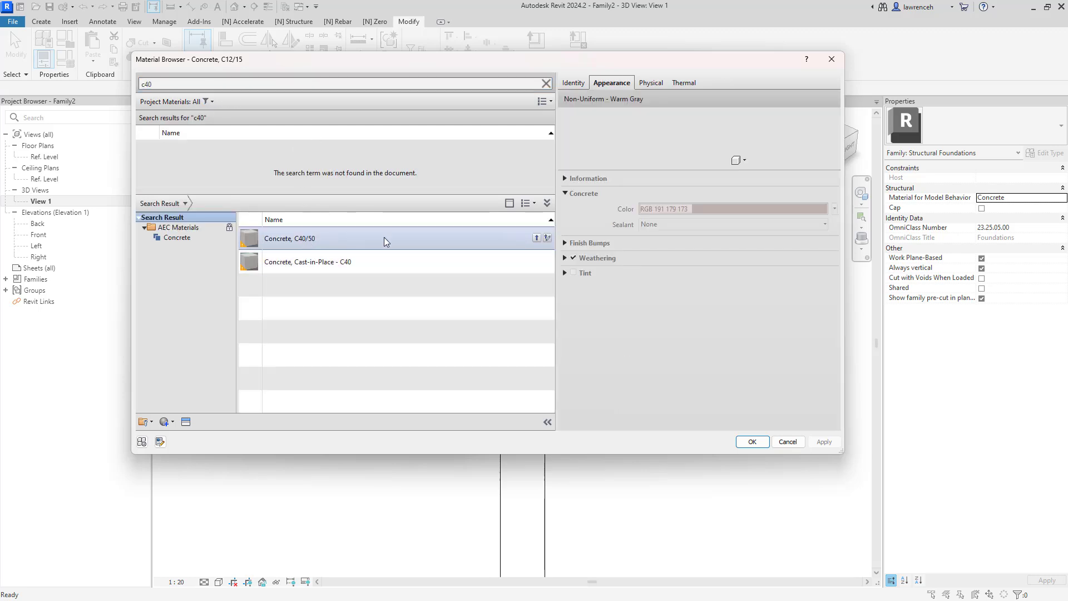
click(536, 238)
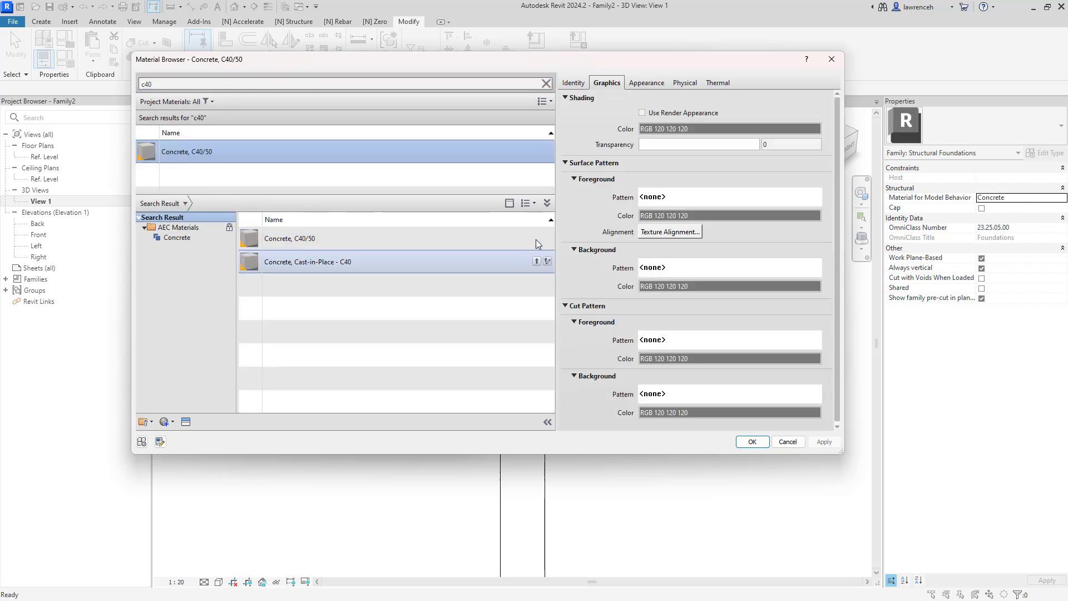
click(760, 443)
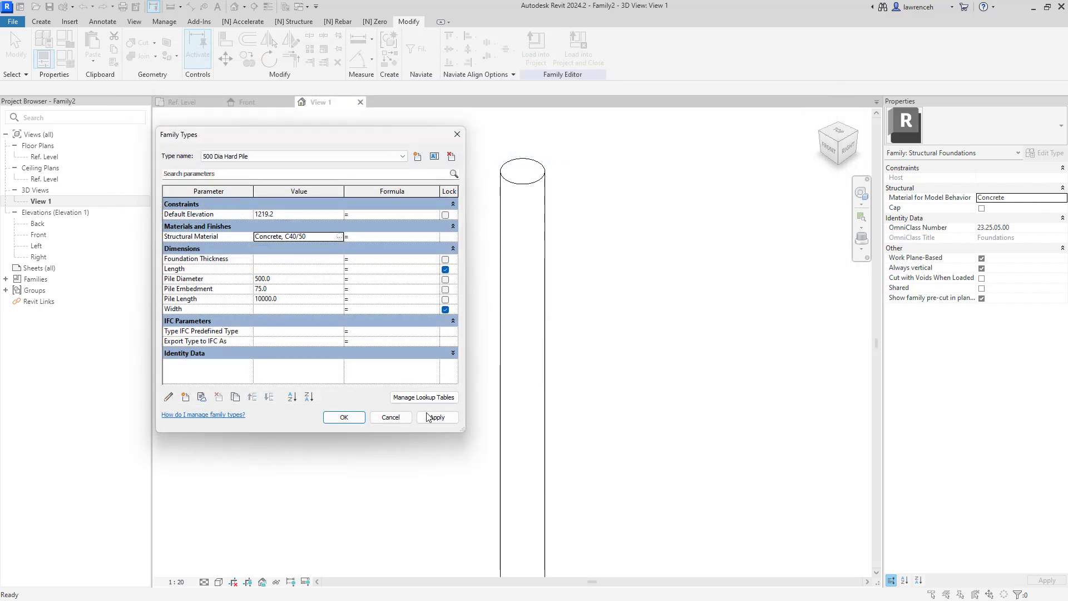
click(346, 417)
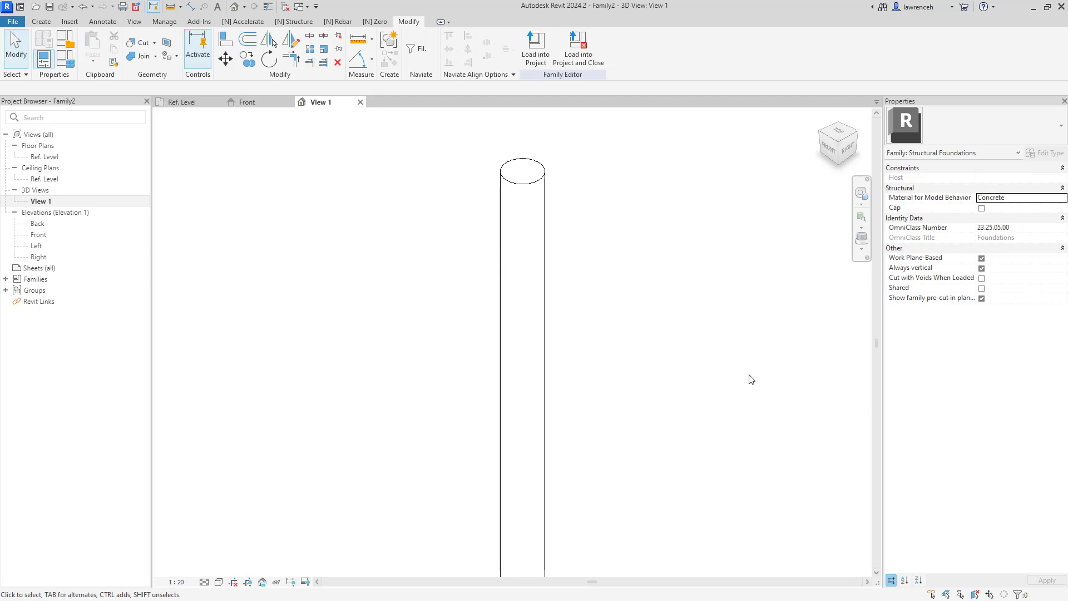
Save the family on the Desktop under the file name Concrete Round Pile.
click(49, 8)
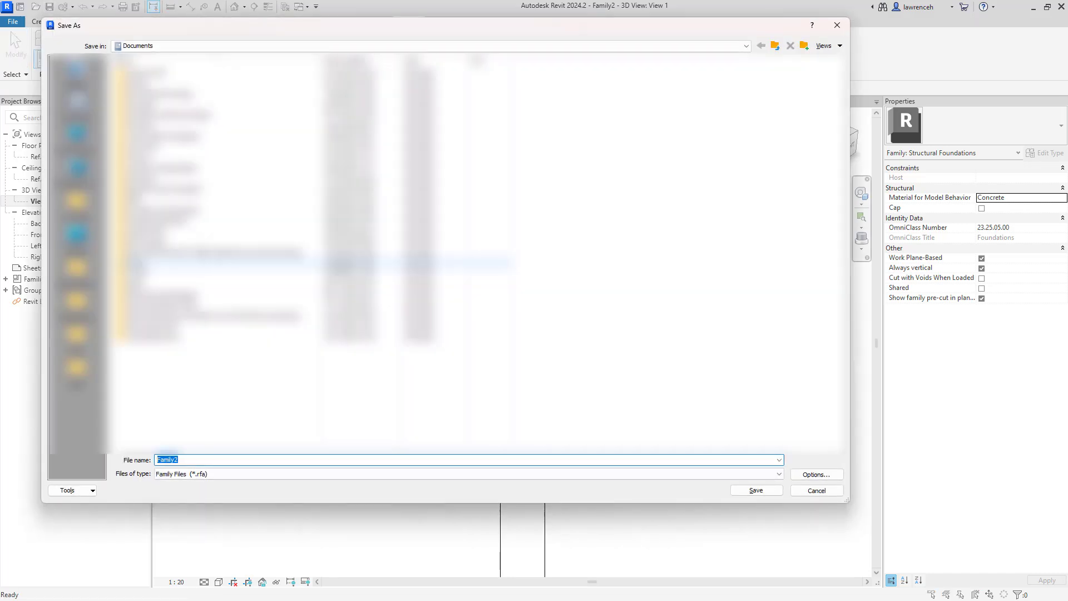
click(77, 234)
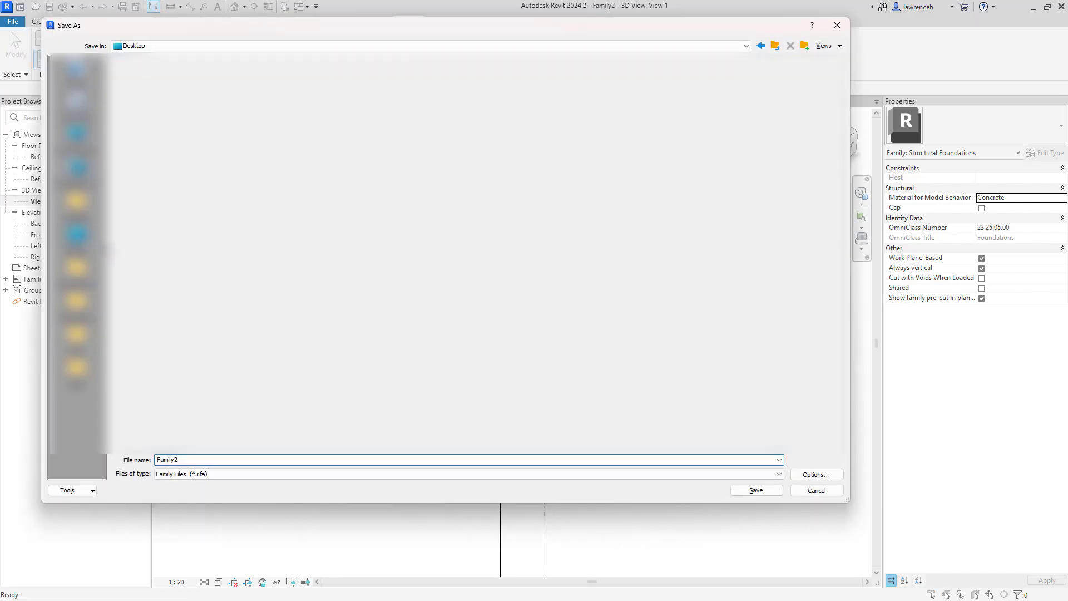
double_click(202, 459)
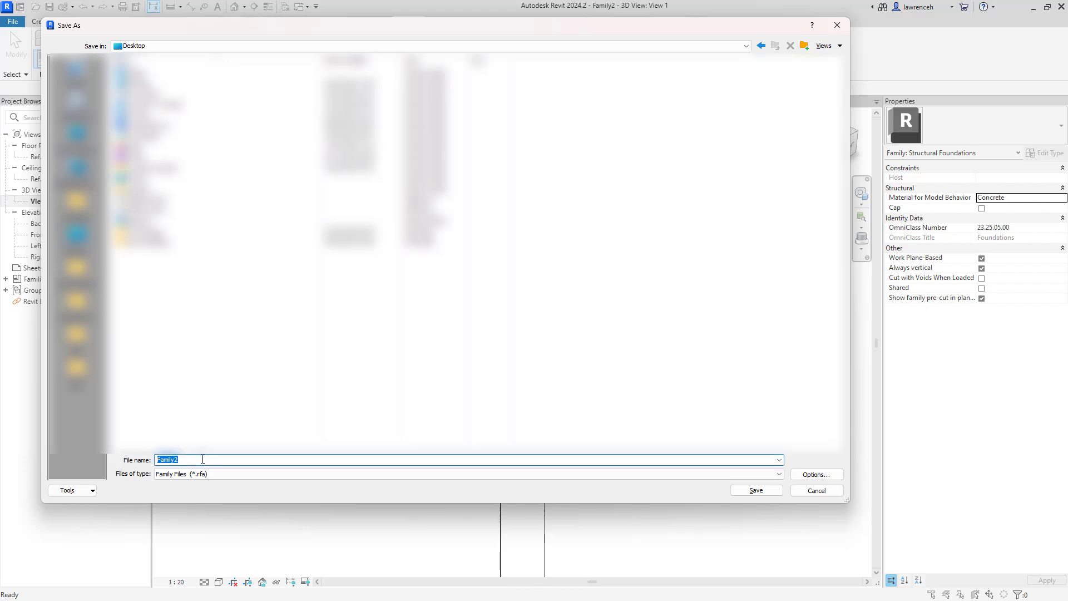
text(Concrete Round Pile)
click(755, 490)
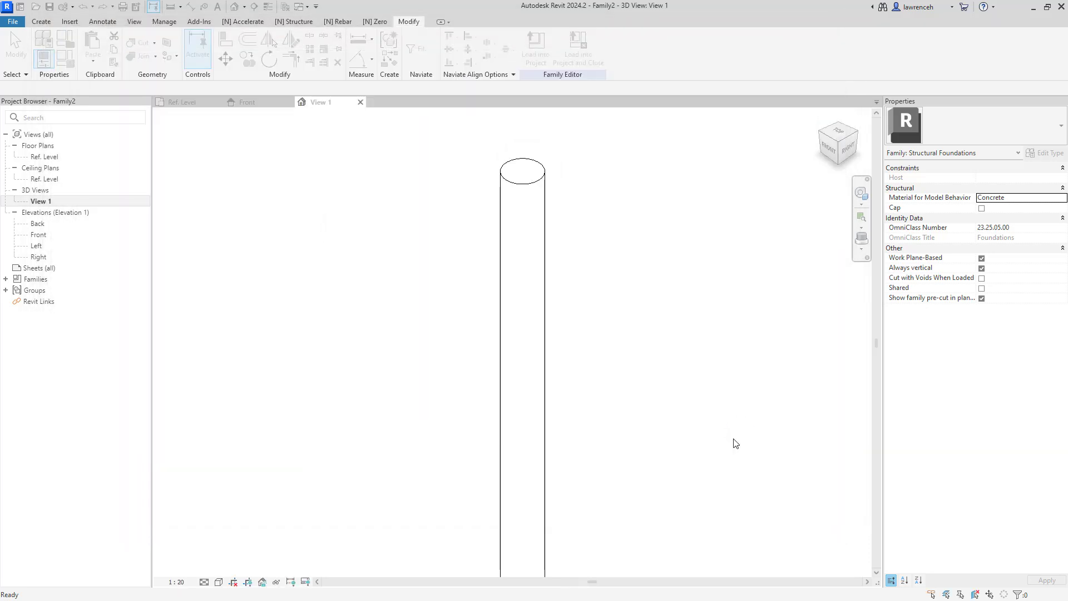